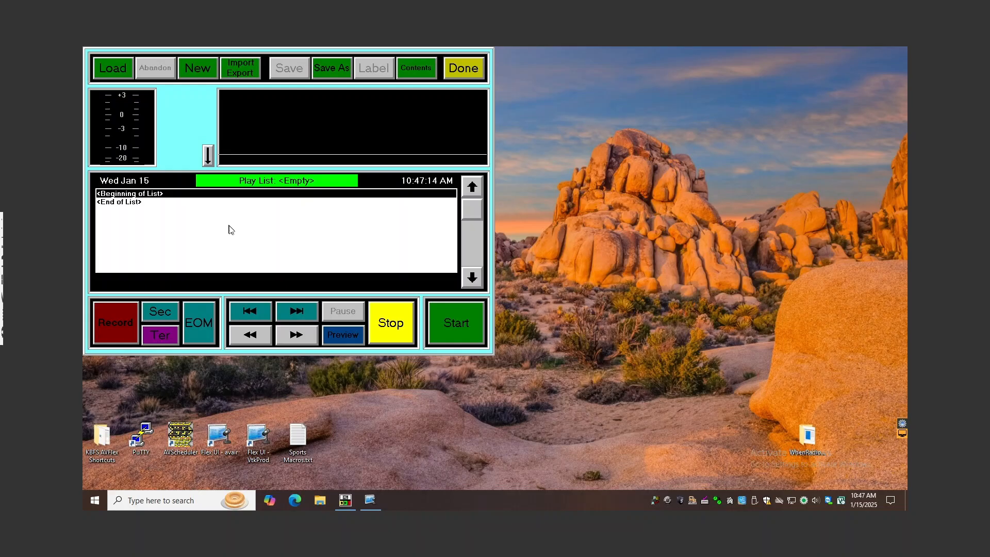
Switch between the on-air deck screen and the production editor, finishing on the AMDECK1 deck
left_click(189, 140)
key("F1")
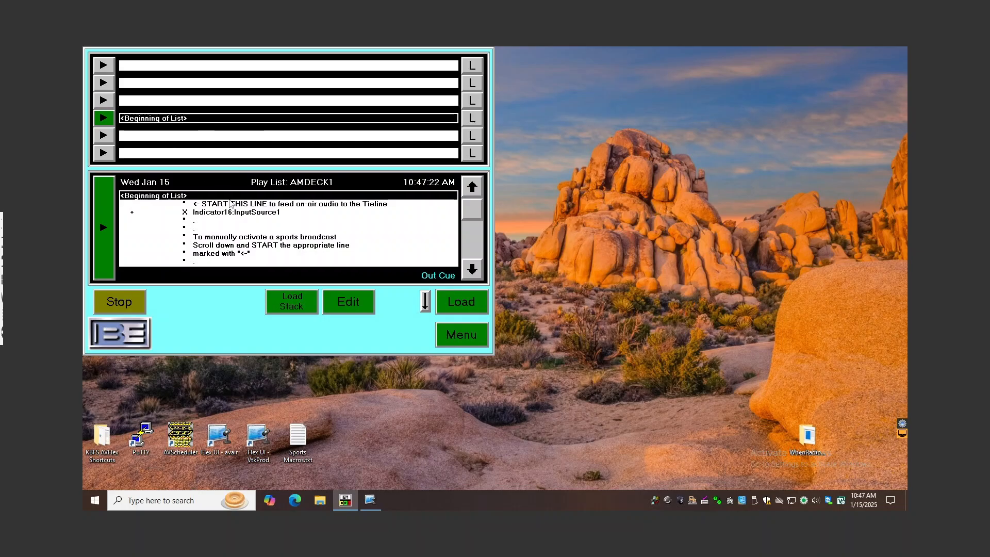
key("F2")
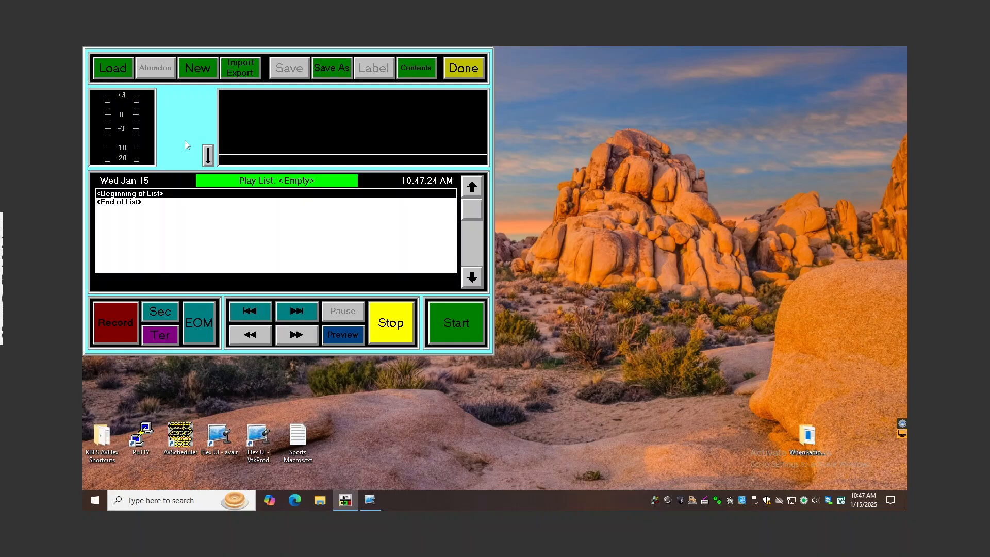
key("Escape")
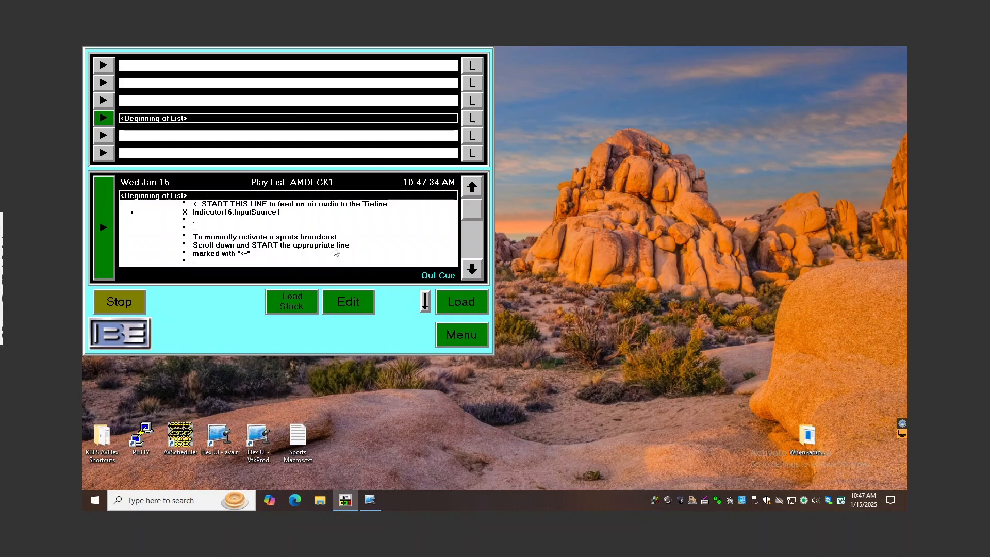
Examine the LOCAL GAMES section of the AMDECK1 playlist and the commands under its generic and Belle Fourche sponsor lines
left_click(479, 249)
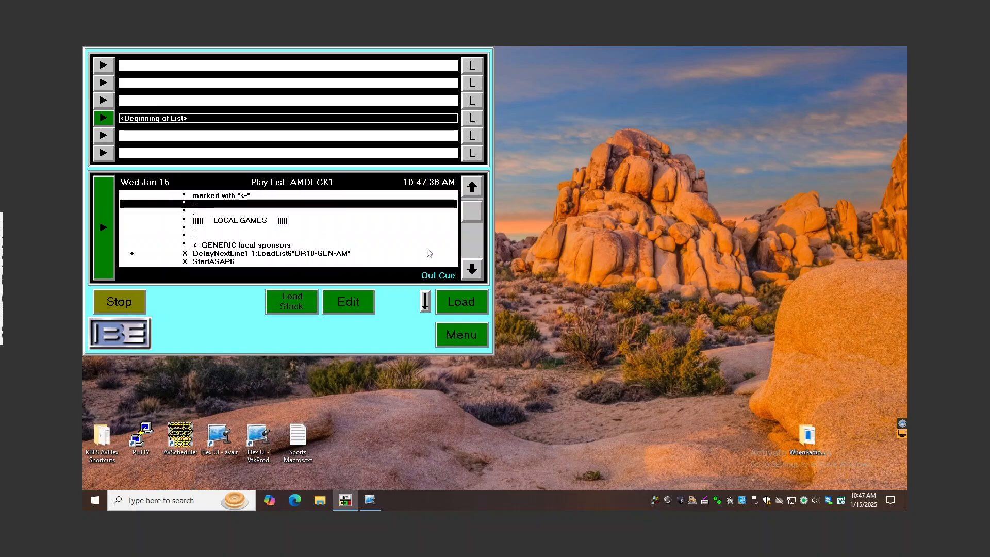
left_click(294, 252)
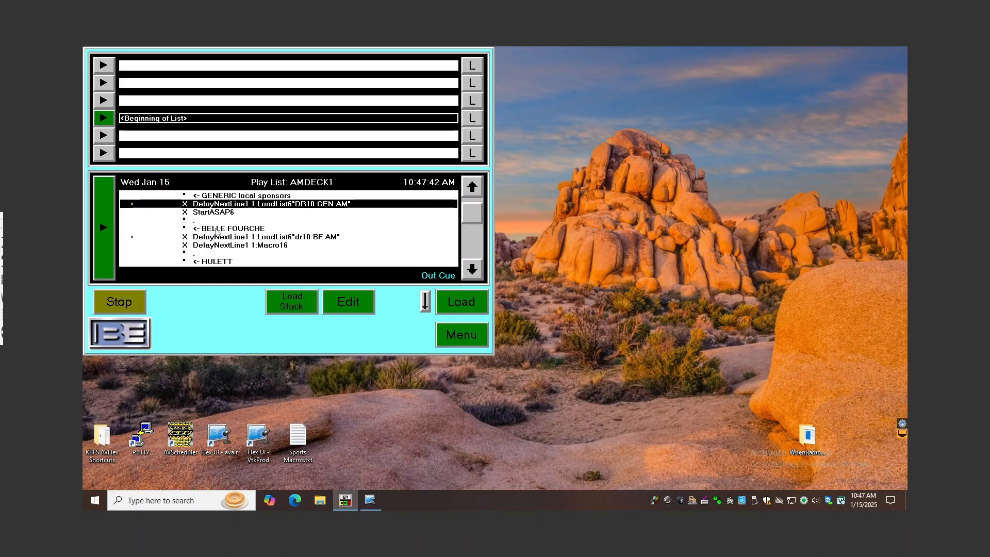
left_click(473, 188)
left_click(473, 188)
left_click(472, 187)
left_click(473, 187)
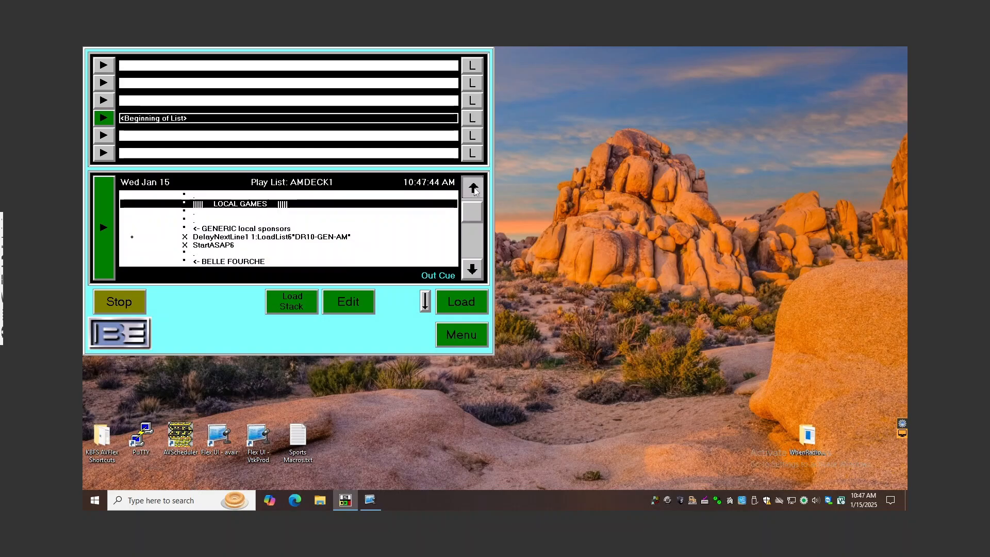
left_click(473, 188)
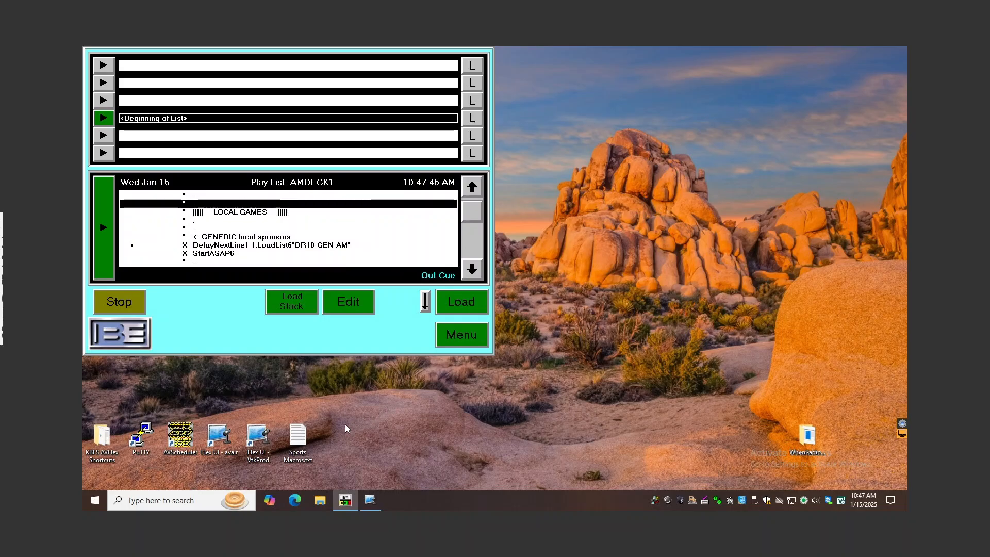
Open Sports Macros.txt from the desktop and look up the sponsor cart for the GENERIC team
double_click(301, 439)
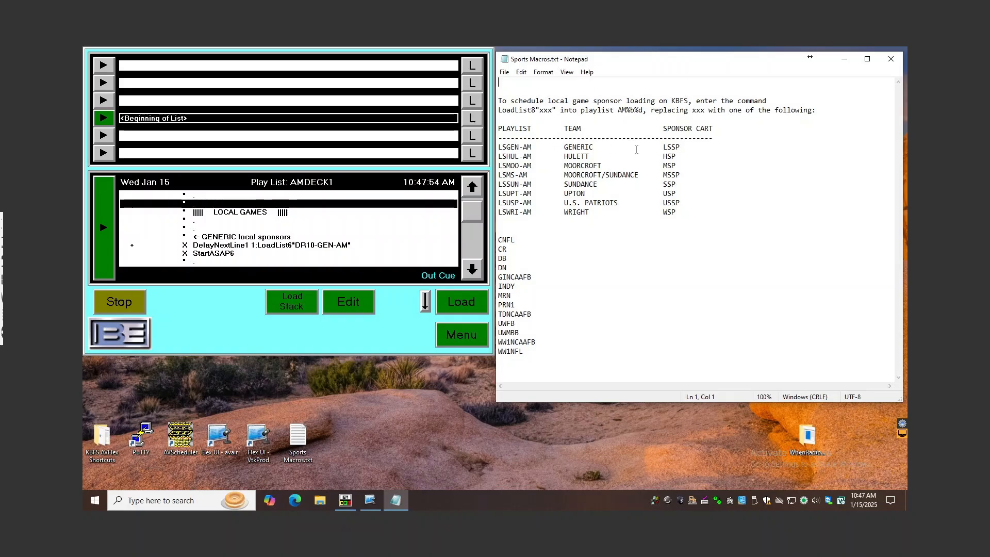
left_click_drag(664, 149, 677, 150)
left_click(714, 147)
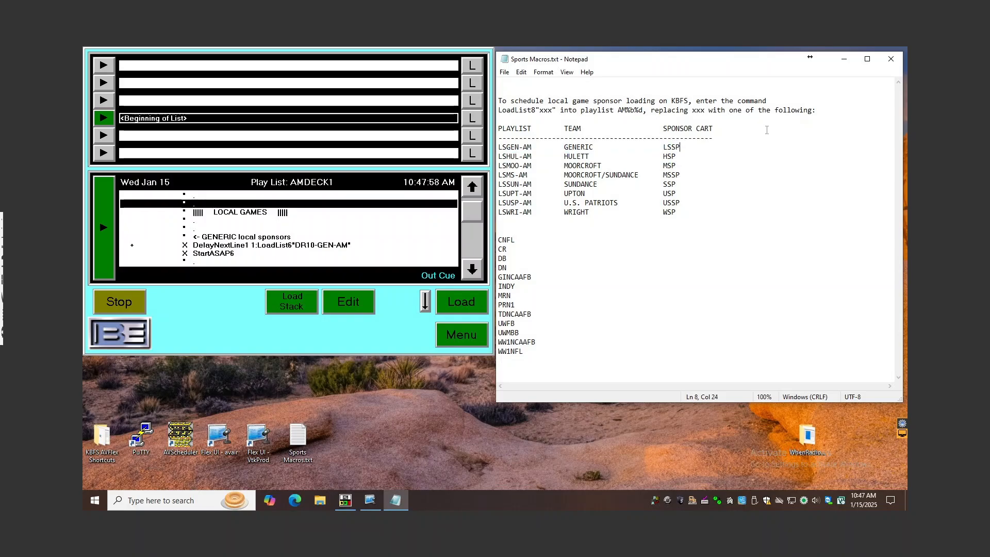
Return to the automation system's production editor and load the HSP cart in expanded form
left_click(391, 319)
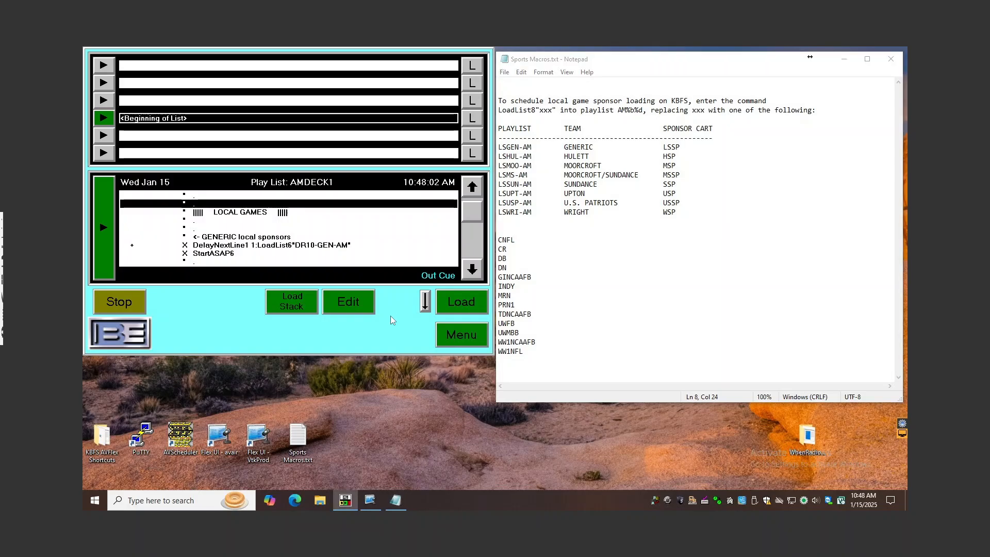
key("F2")
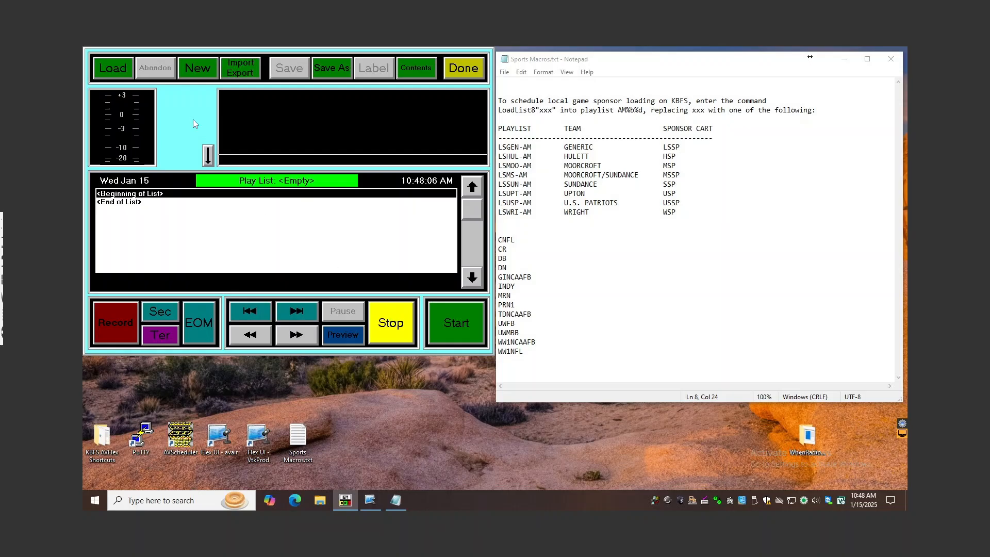
left_click(134, 69)
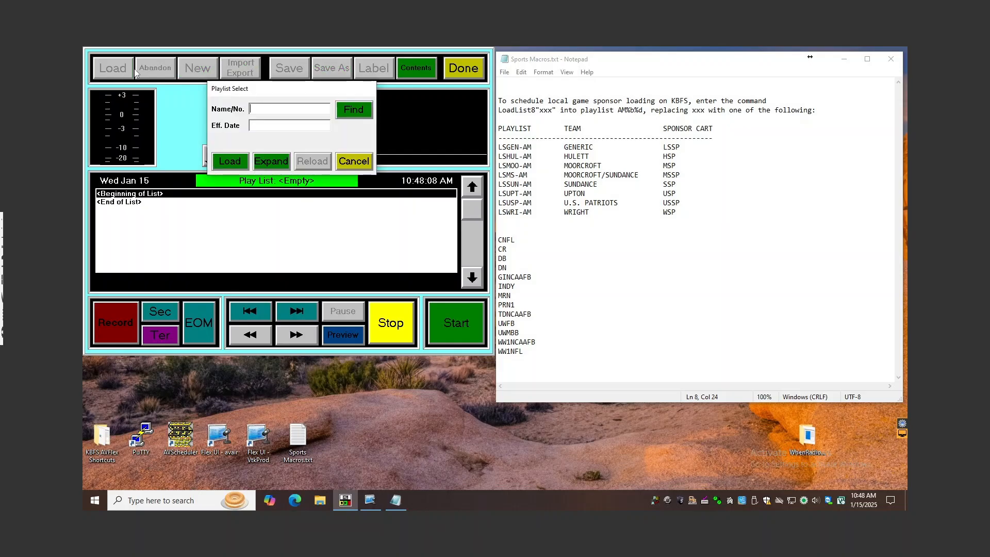
type("HSP")
left_click(270, 162)
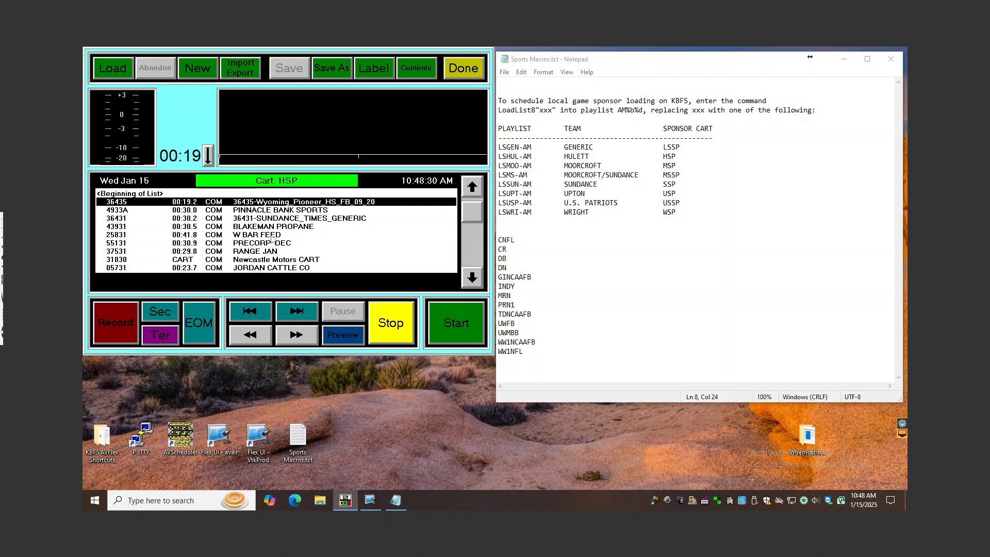
Review the sponsor spots in the HSP cart from the beginning to the end of the list and back
left_click(477, 281)
left_click(477, 281)
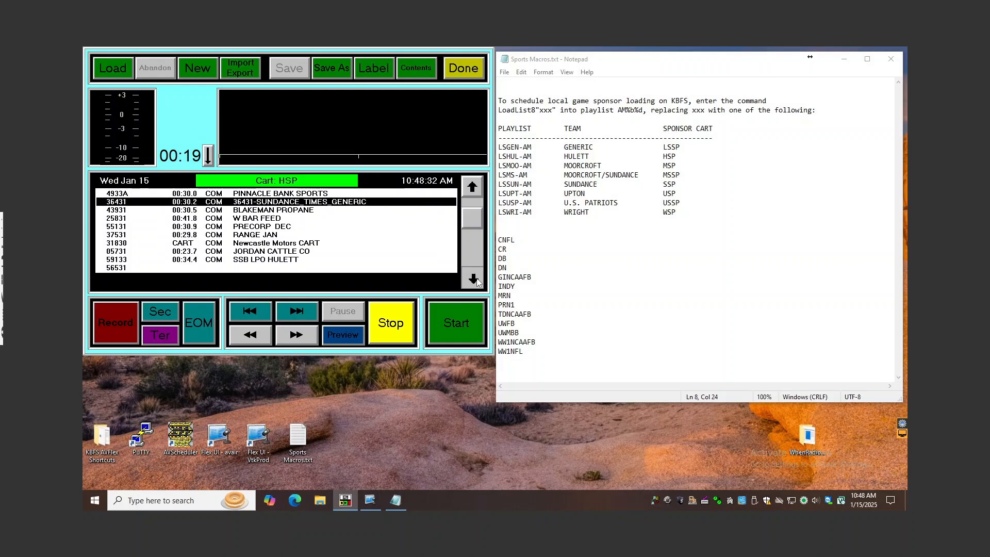
left_click(477, 281)
left_click(477, 282)
left_click(477, 282)
left_click(473, 279)
left_click(474, 279)
left_click(473, 279)
left_click(473, 279)
left_click(473, 279)
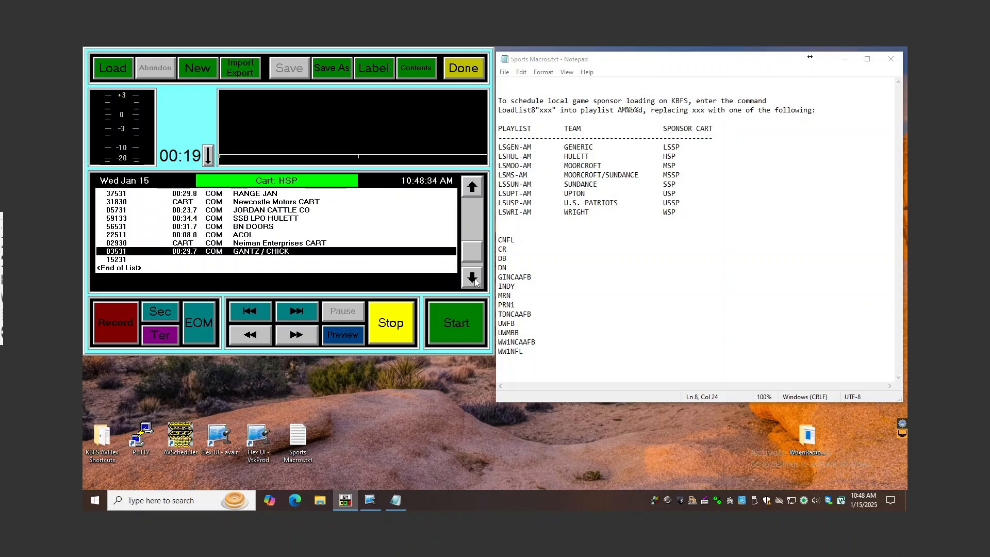
left_click(474, 279)
left_click(473, 279)
left_click(473, 279)
left_click(473, 279)
left_click(473, 279)
left_click(473, 279)
left_click(473, 279)
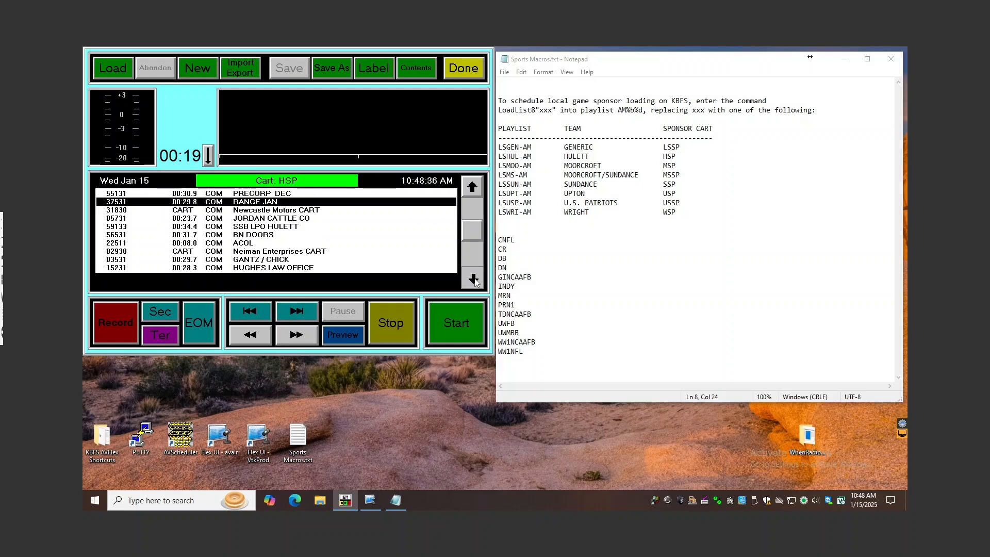
left_click(473, 279)
left_click(473, 279)
left_click(474, 279)
left_click(473, 188)
left_click(472, 188)
left_click(472, 188)
left_click(472, 187)
left_click(472, 187)
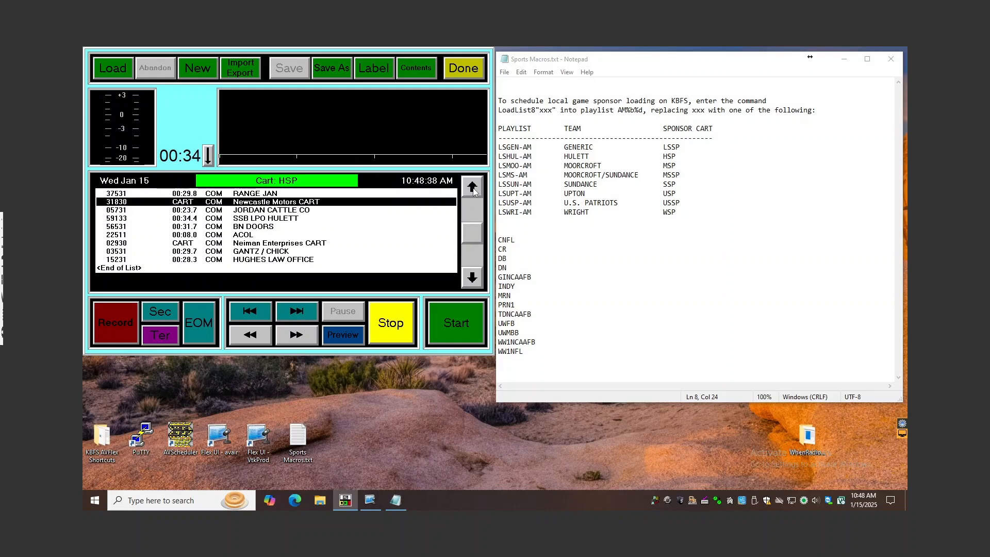
left_click(472, 188)
left_click(472, 187)
left_click(472, 187)
left_click(472, 188)
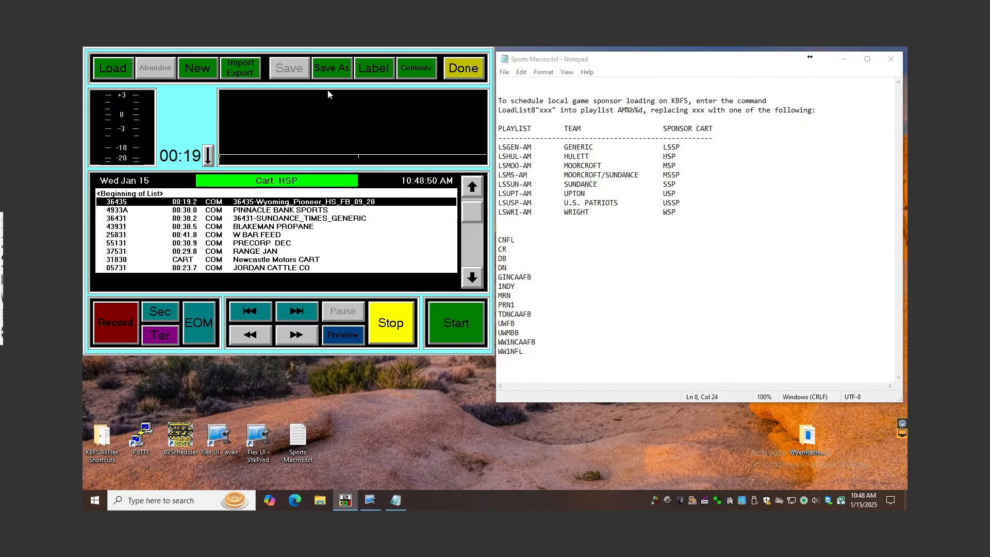
Cut the W BAR FEED line from the HSP cart's contents, then abandon the edit
left_click(413, 77)
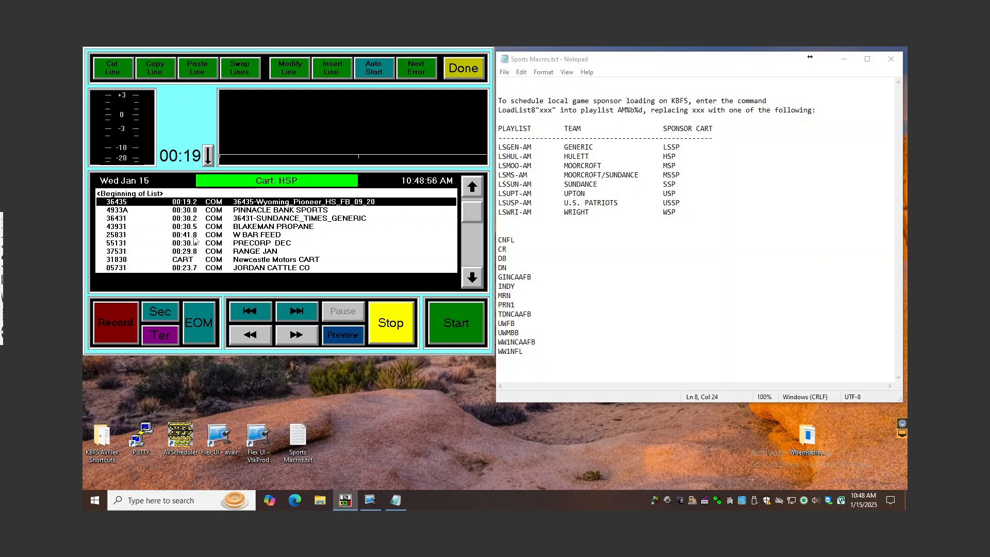
left_click(231, 235)
left_click(113, 68)
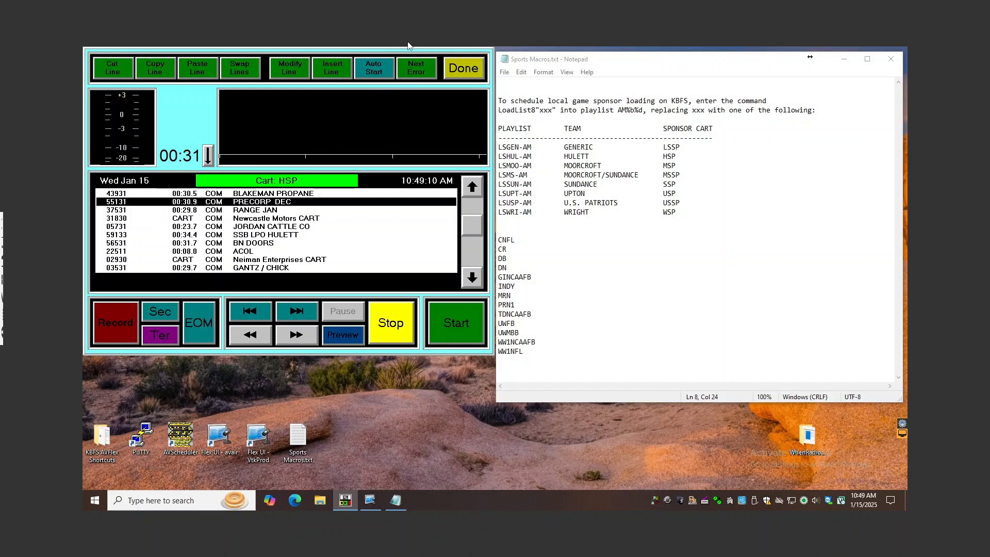
left_click(463, 69)
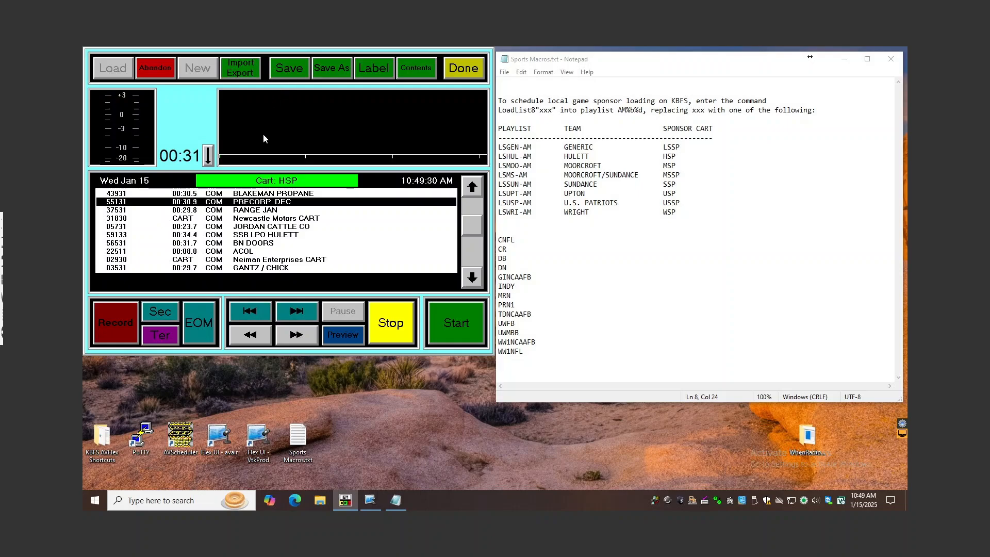
left_click(154, 72)
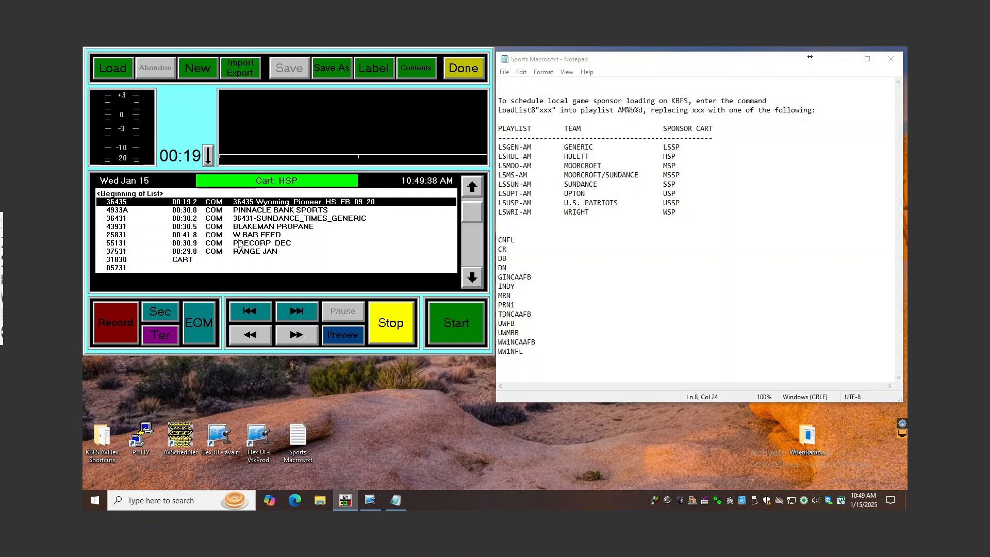
Delete the W BAR FEED line directly from the loaded HSP cart list
left_click(242, 234)
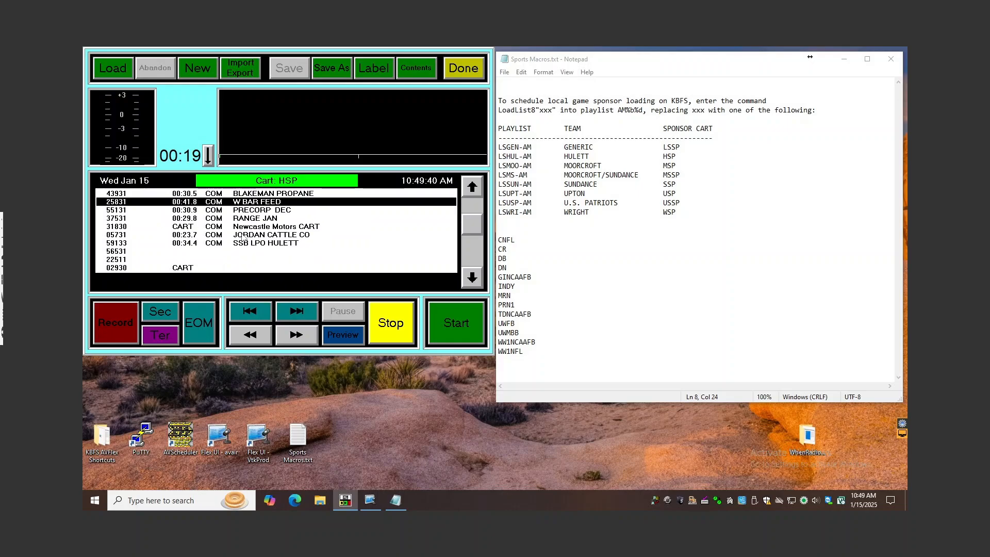
key("Delete")
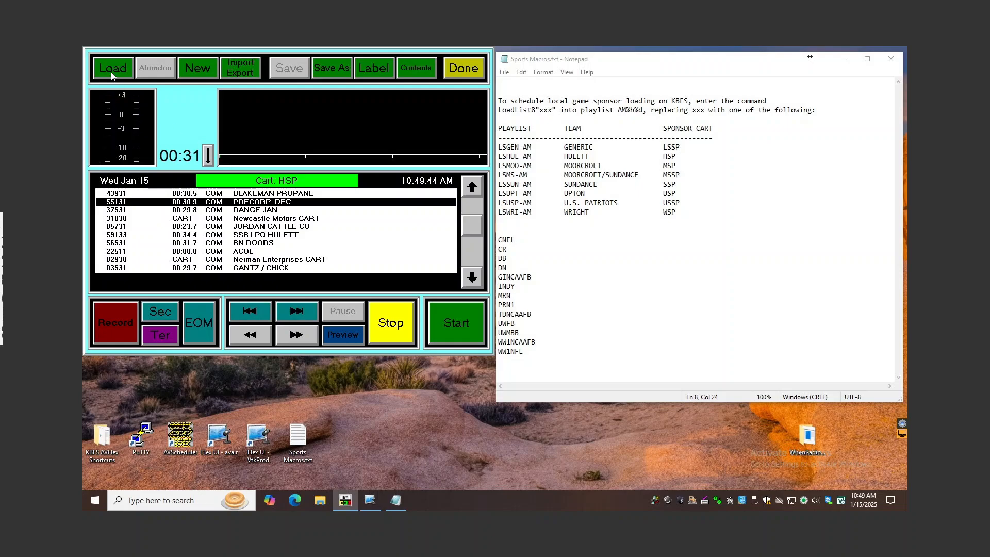
Reload the HSP cart into the editor in expanded form
left_click(112, 75)
type("HSP")
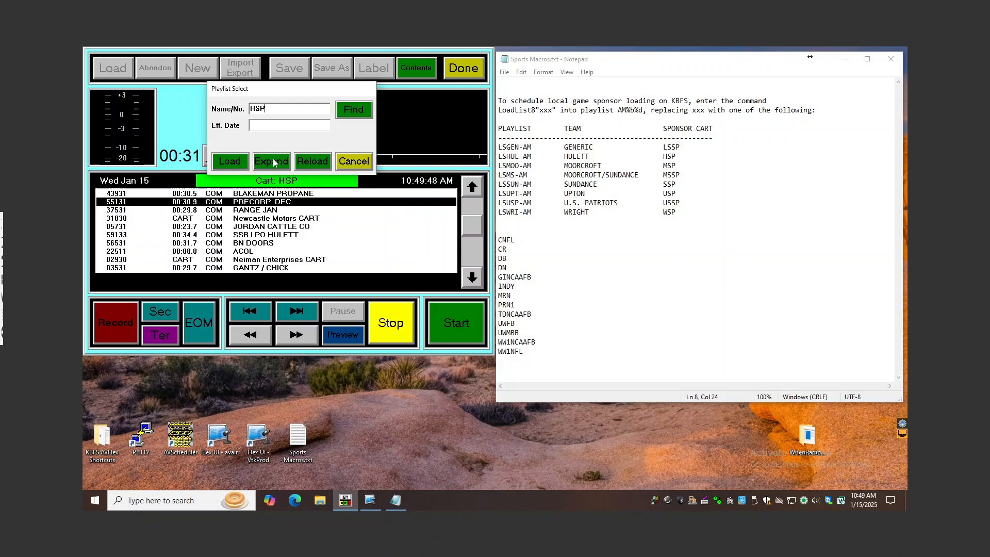
key("Return")
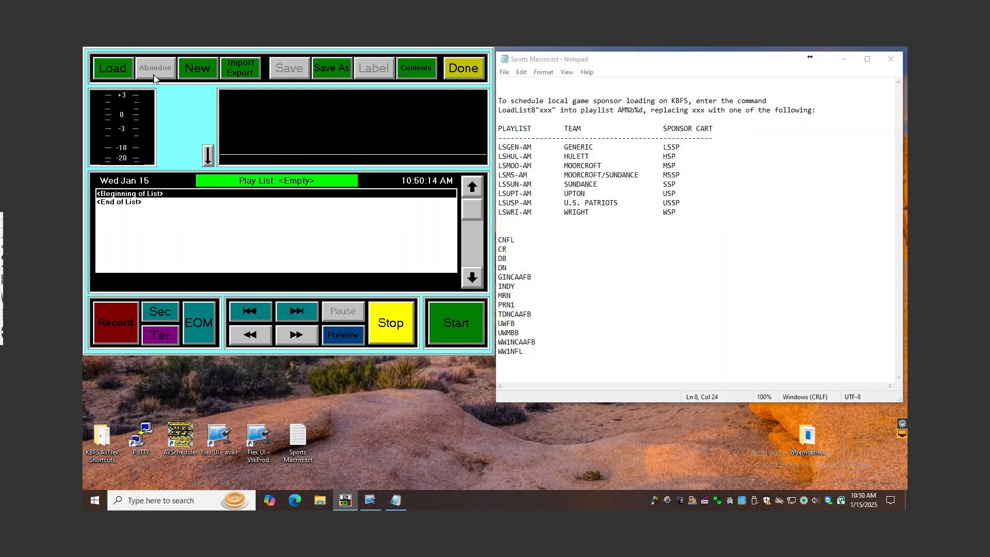
type("HSP")
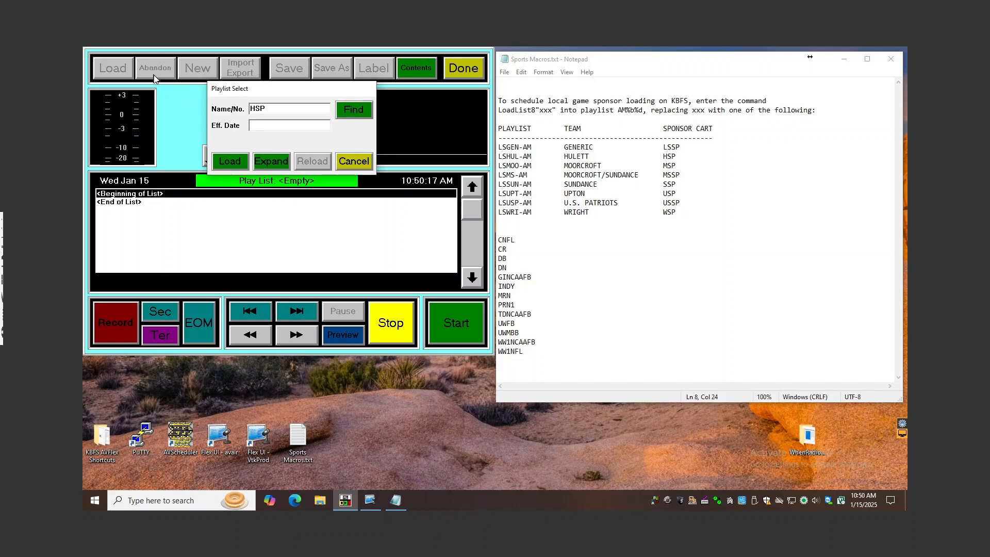
left_click(283, 163)
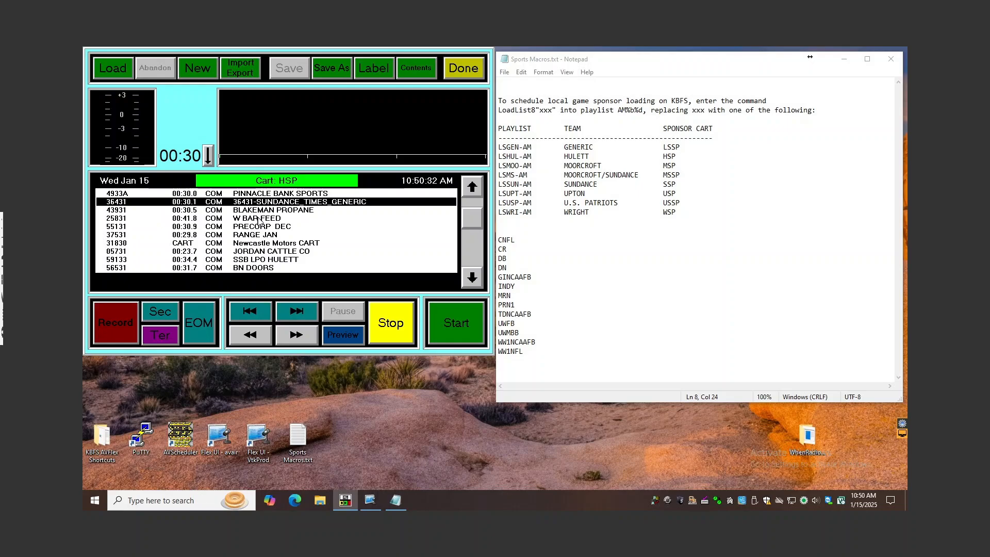
Edit the HSP cart's contents and insert cut 56531 directly after the 36431-SUNDANCE_TIMES_GENERIC line
left_click(417, 68)
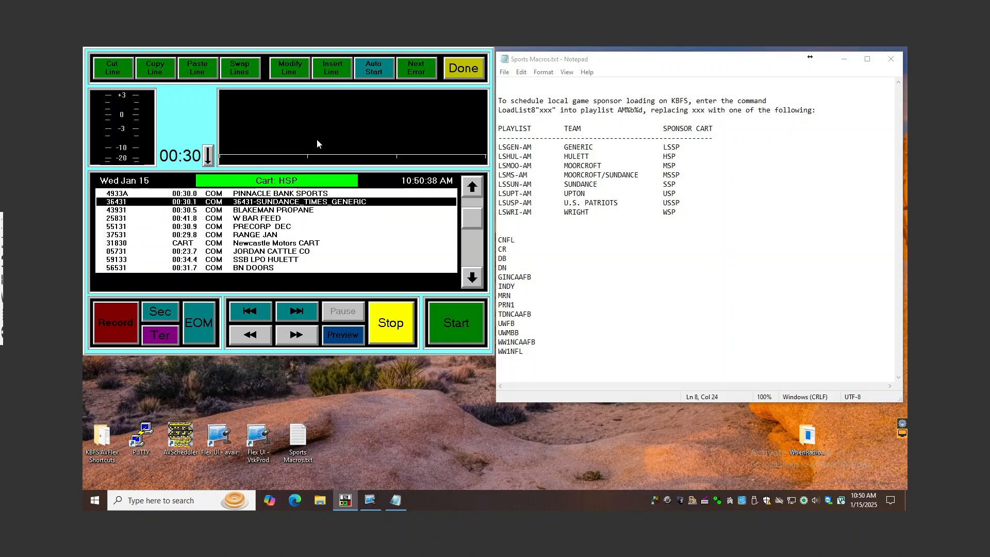
key("Insert")
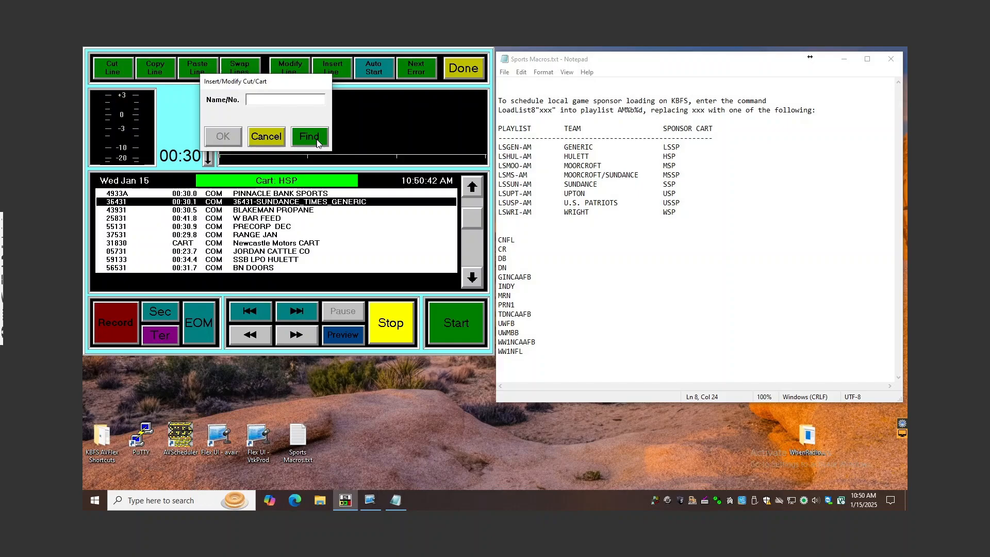
type("56531")
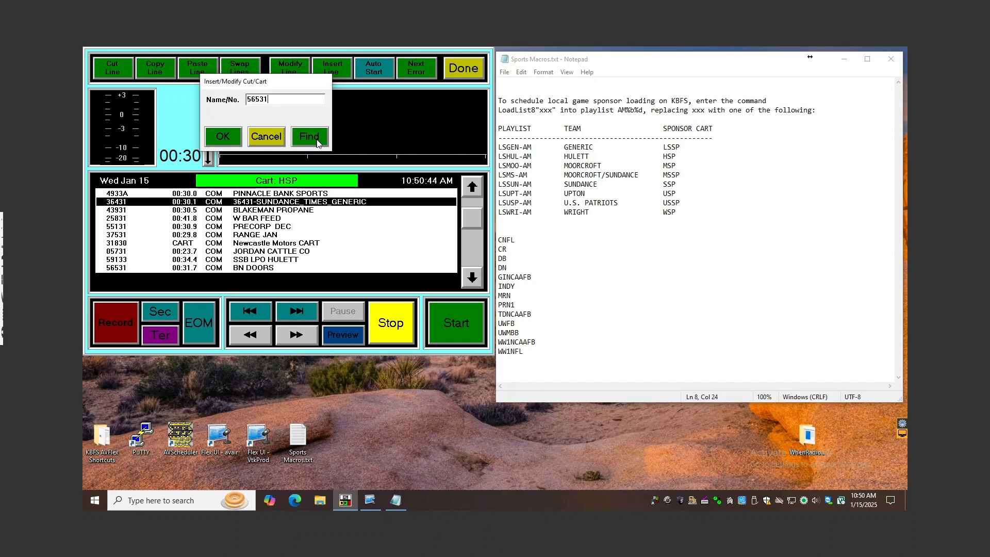
key("Return")
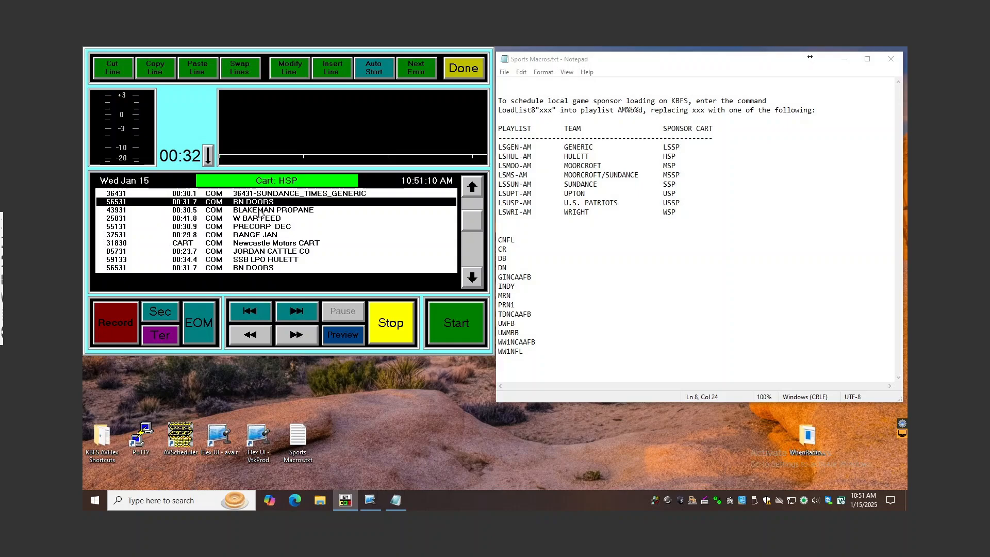
Delete the newly inserted BN DOORS line and select the original BN DOORS line below SSB LPO HULETT
key("Delete")
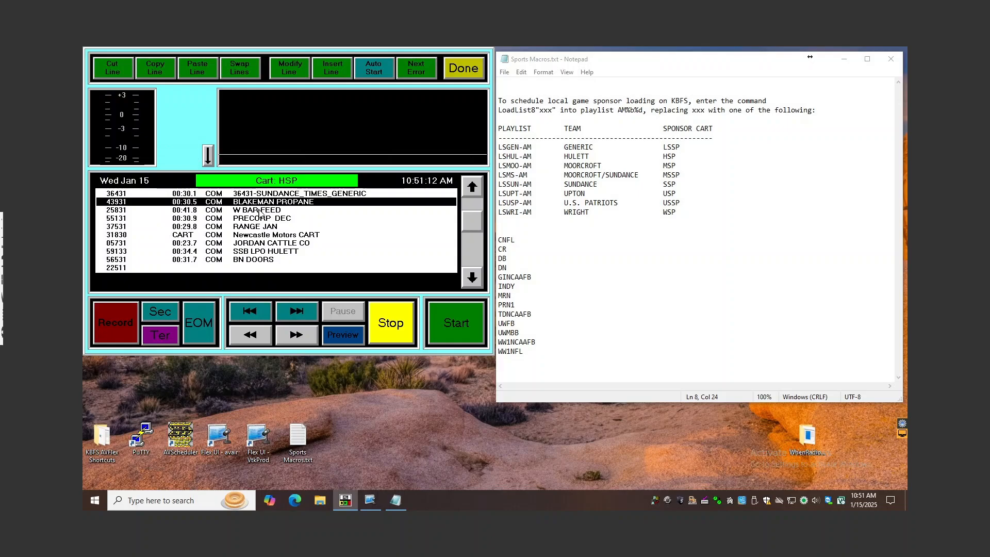
left_click(260, 261)
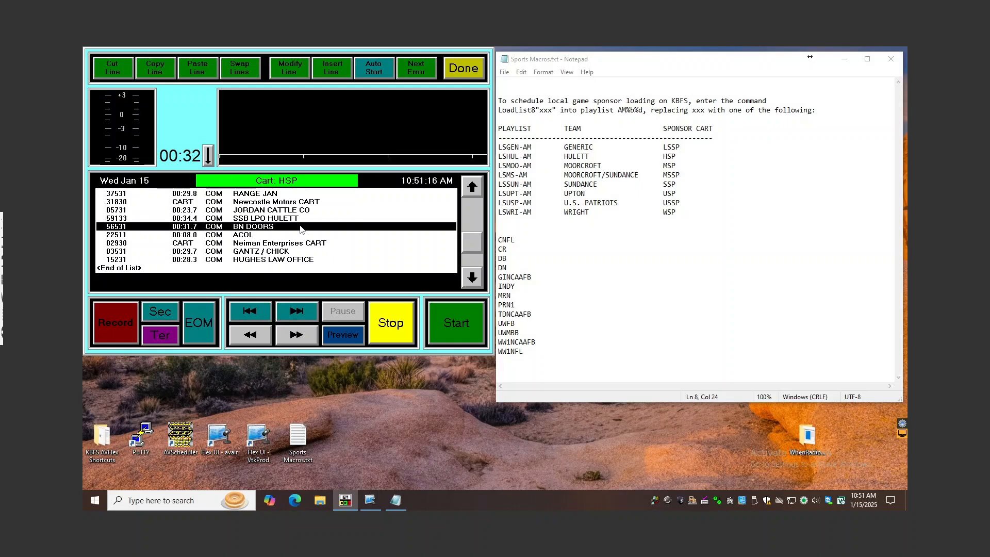
Paste copies of the BN DOORS line beside the original and directly below 36431-SUNDANCE_TIMES_GENERIC, cutting each copy out again
key("ctrl+v")
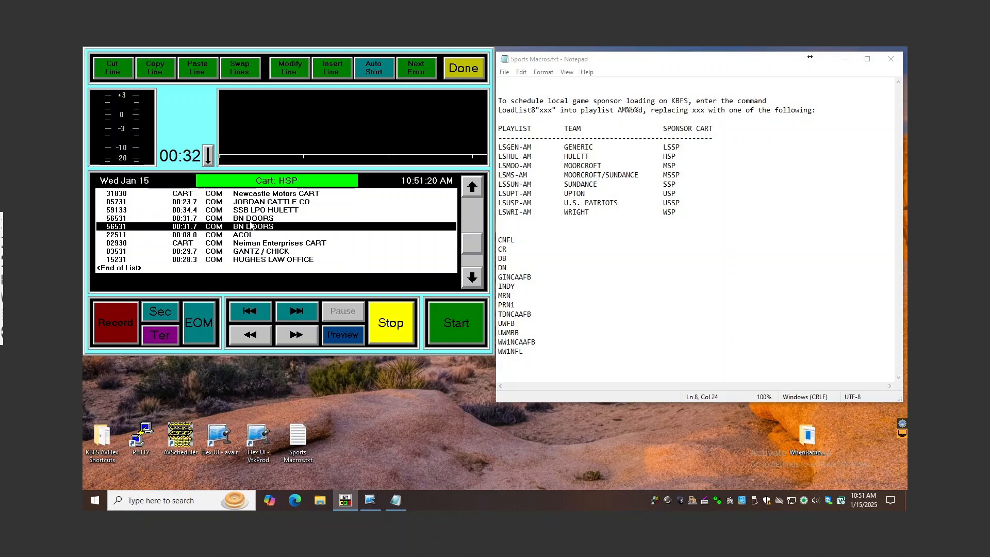
key("ctrl+x")
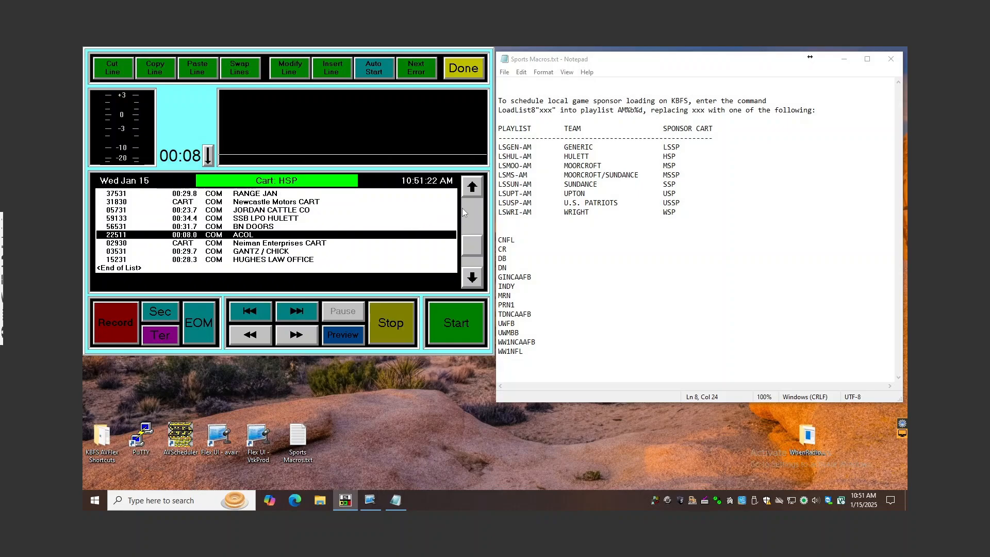
left_click(465, 208)
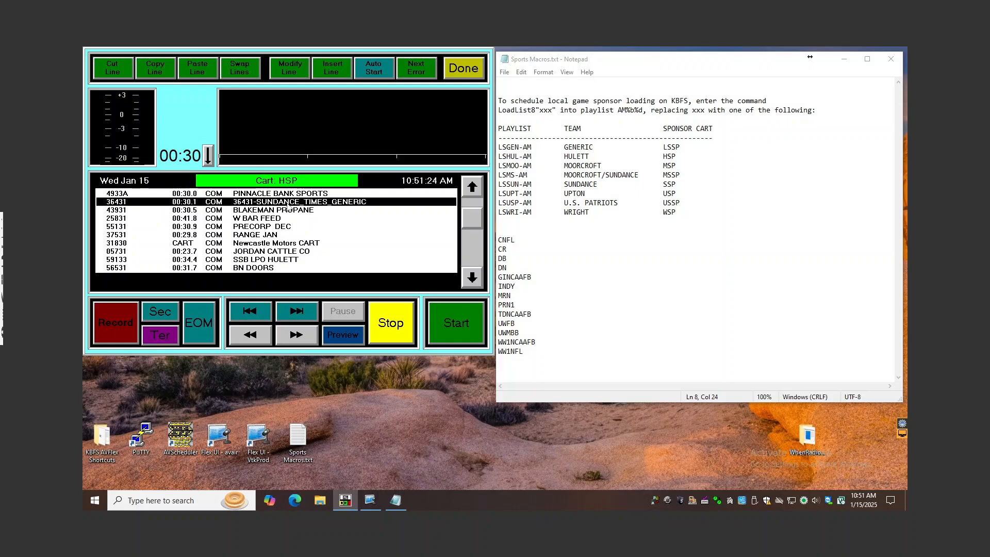
key("ctrl+v")
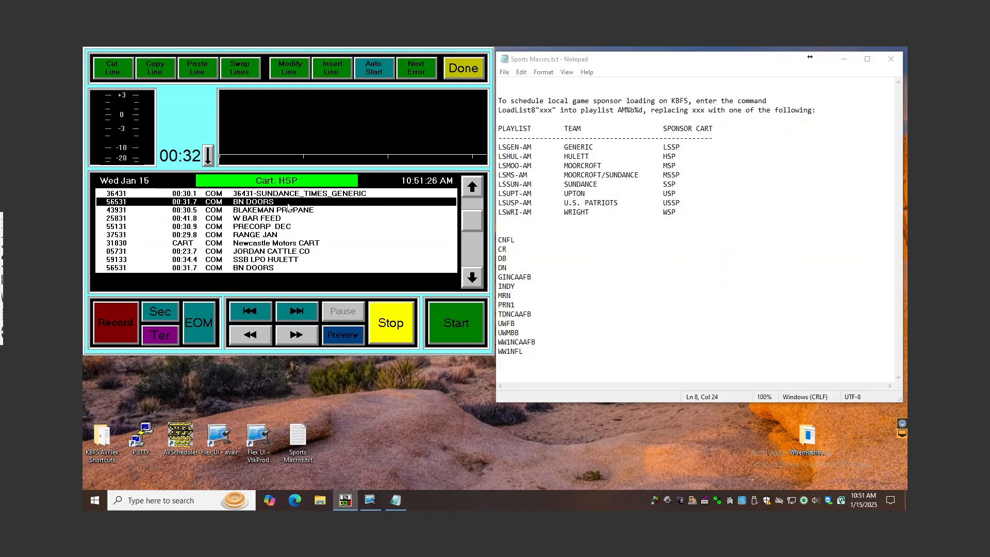
key("ctrl+x")
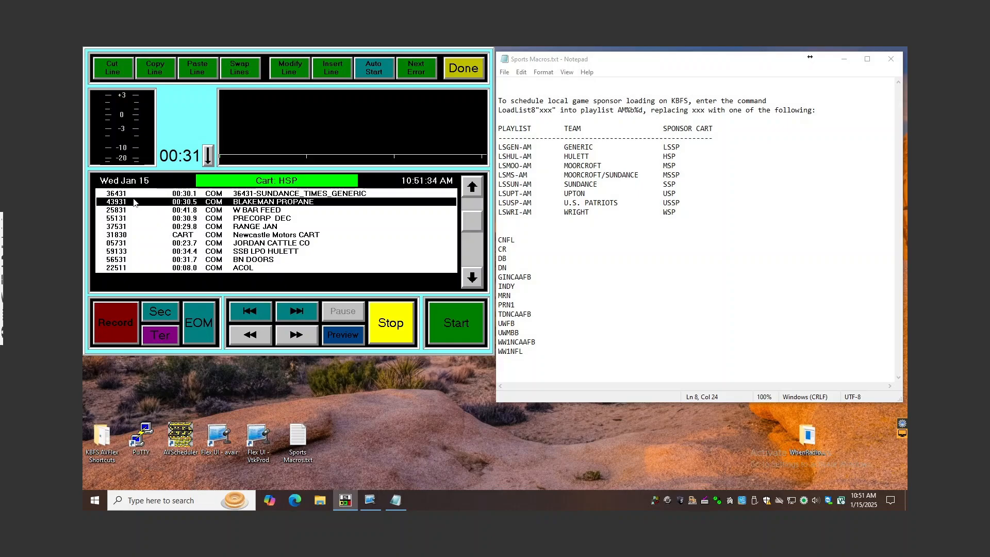
Modify the BLAKEMAN PROPANE line to use cut 37531, finish editing the contents and abandon the HSP cart's unsaved changes
left_click(290, 72)
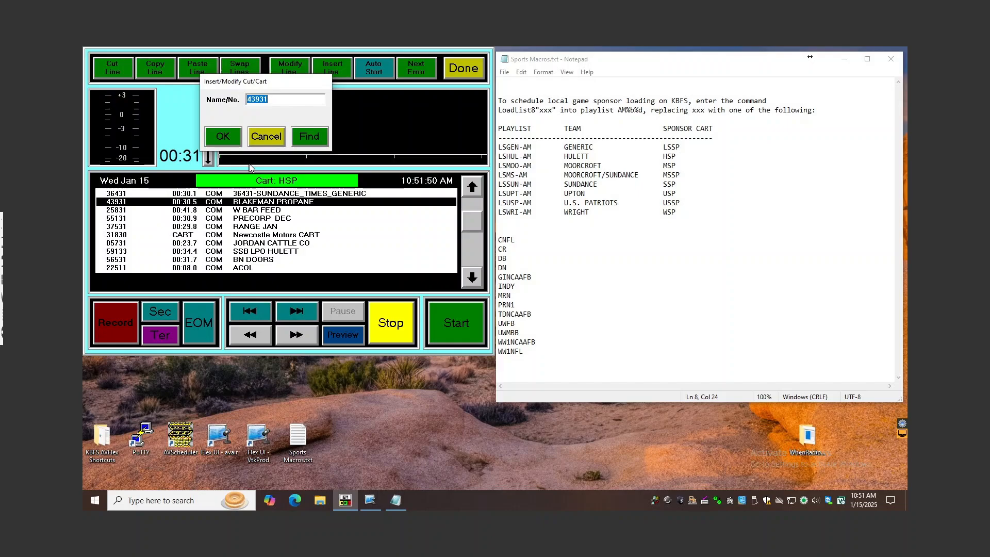
type("37531")
left_click(231, 137)
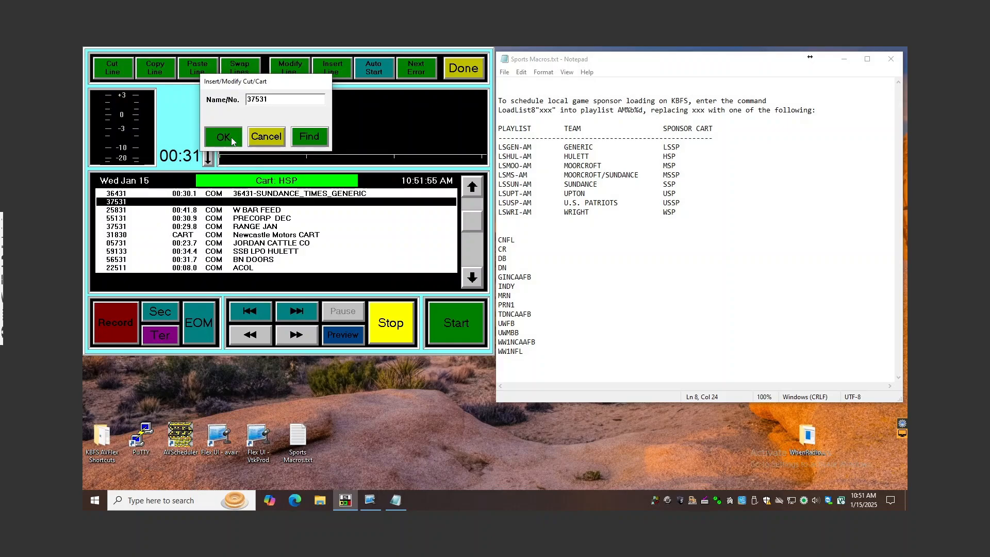
left_click(475, 76)
left_click(163, 64)
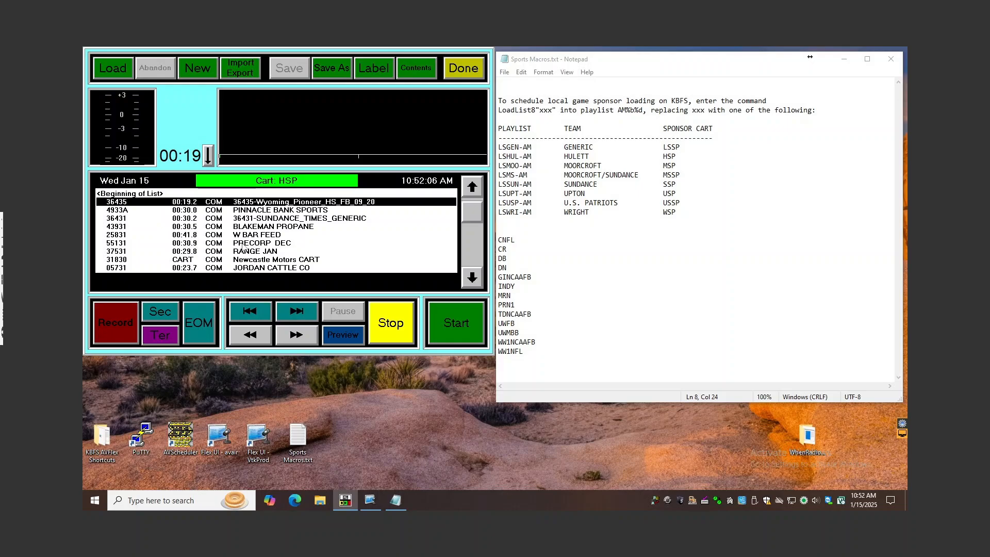
Select the Neiman Enterprises CART line in the HSP cart and load cart 02930 in expanded form
left_click(476, 280)
left_click(476, 280)
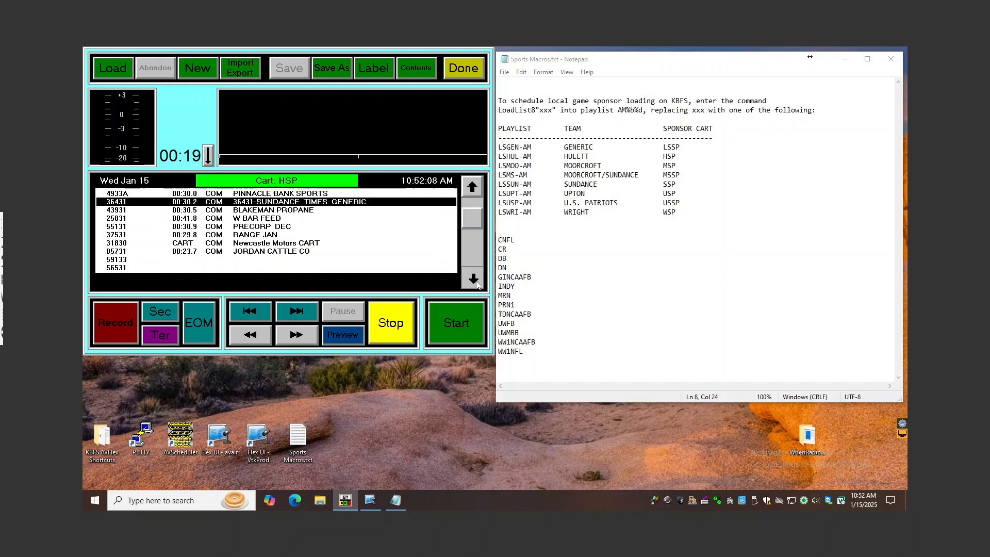
left_click(476, 280)
left_click(476, 280)
left_click(476, 280)
left_click(476, 280)
left_click(476, 280)
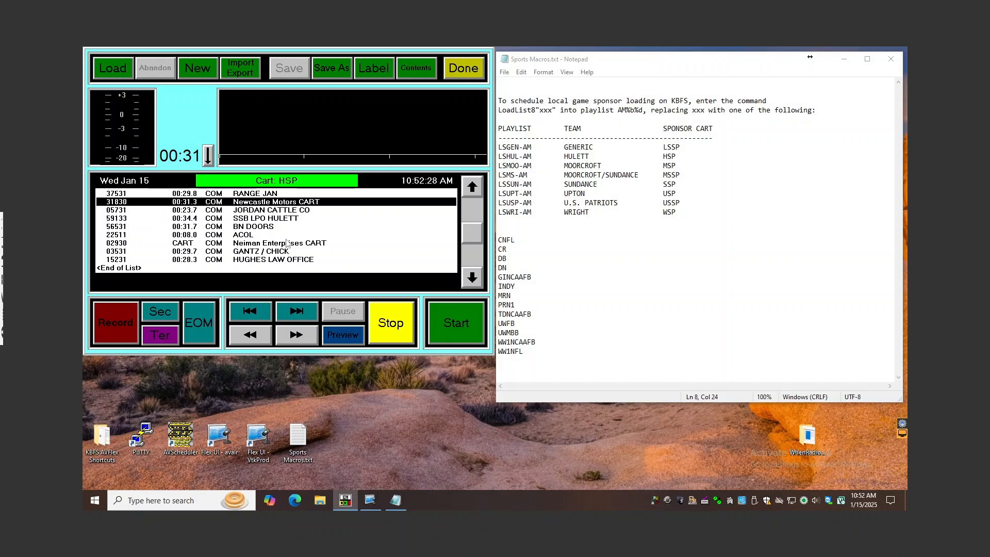
left_click(245, 247)
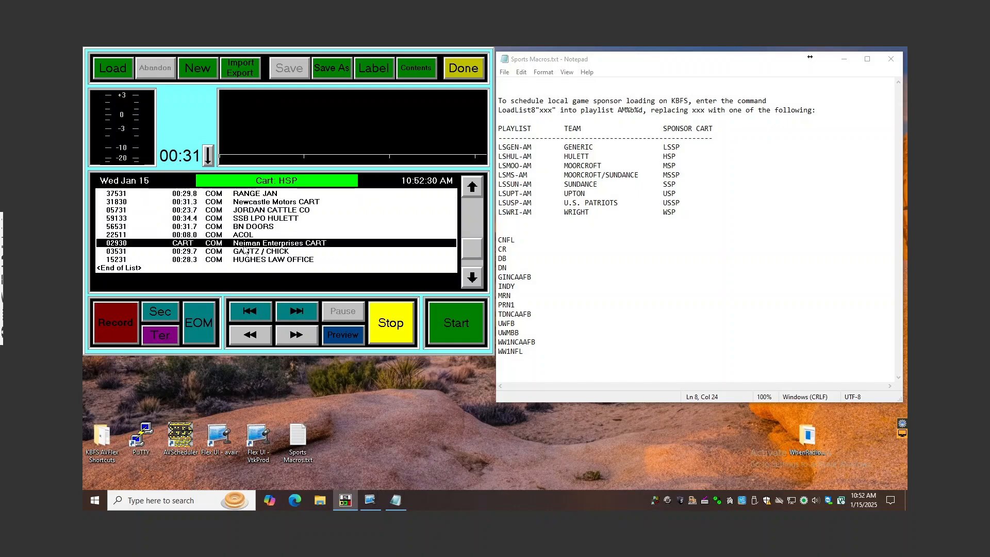
left_click(120, 73)
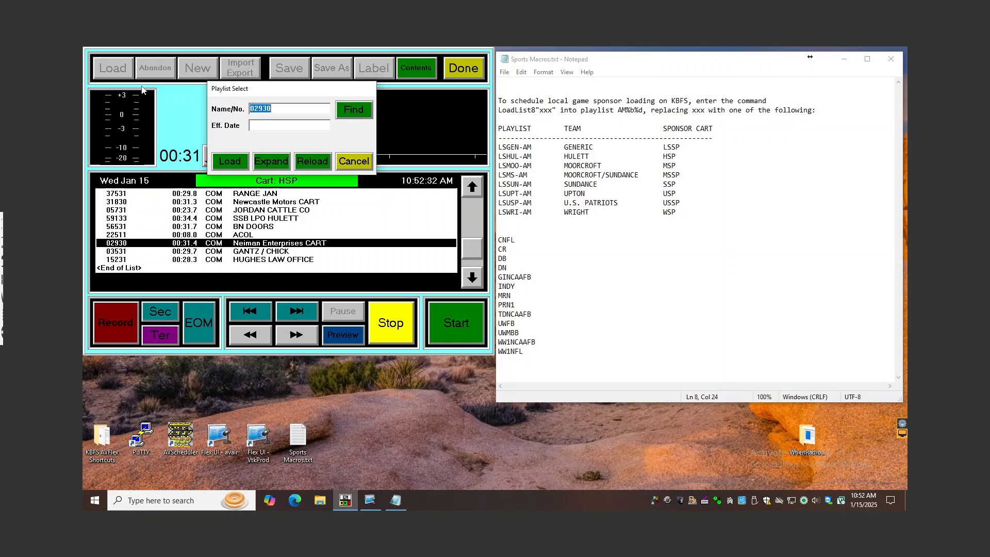
left_click(270, 161)
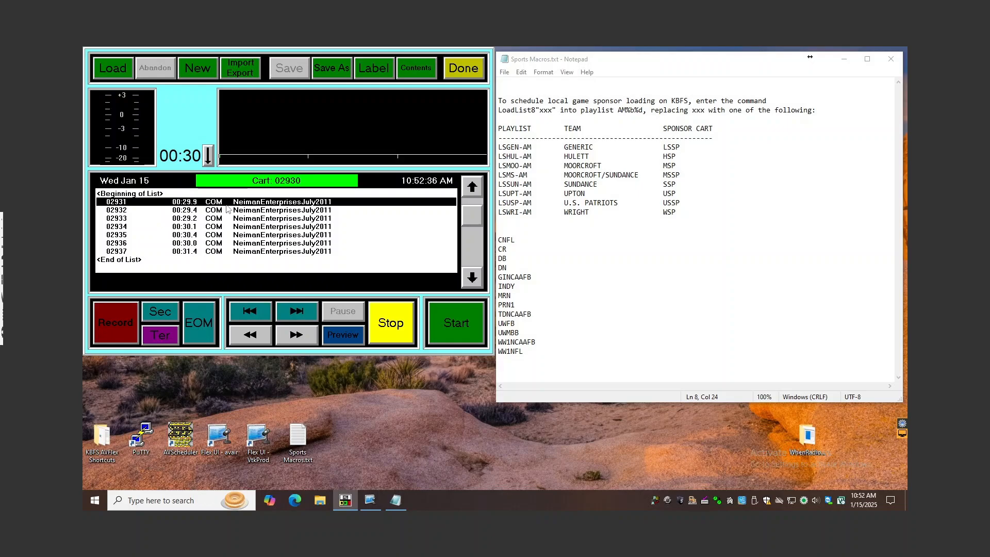
Load the HSP cart back into the editor in expanded form
left_click(124, 77)
type("H")
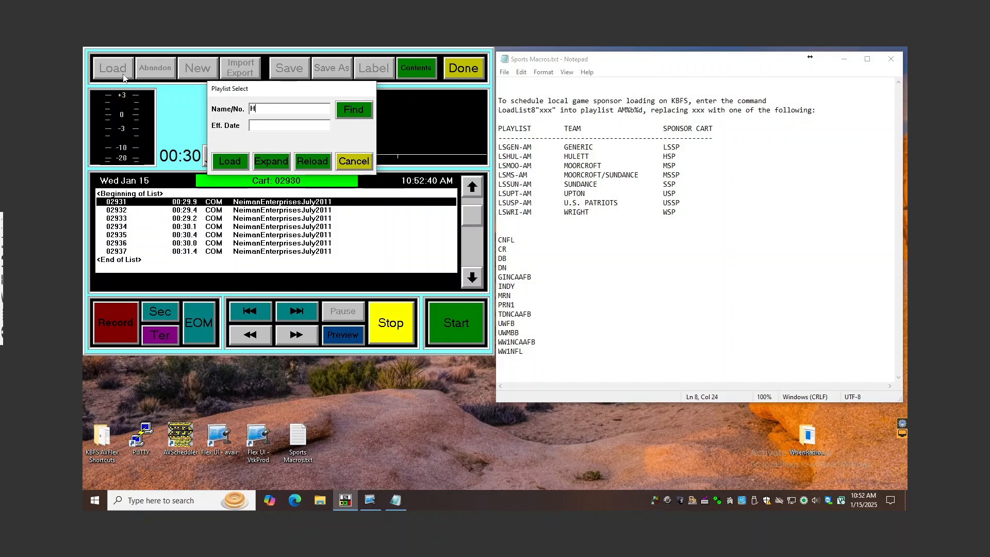
type("SP")
left_click(267, 156)
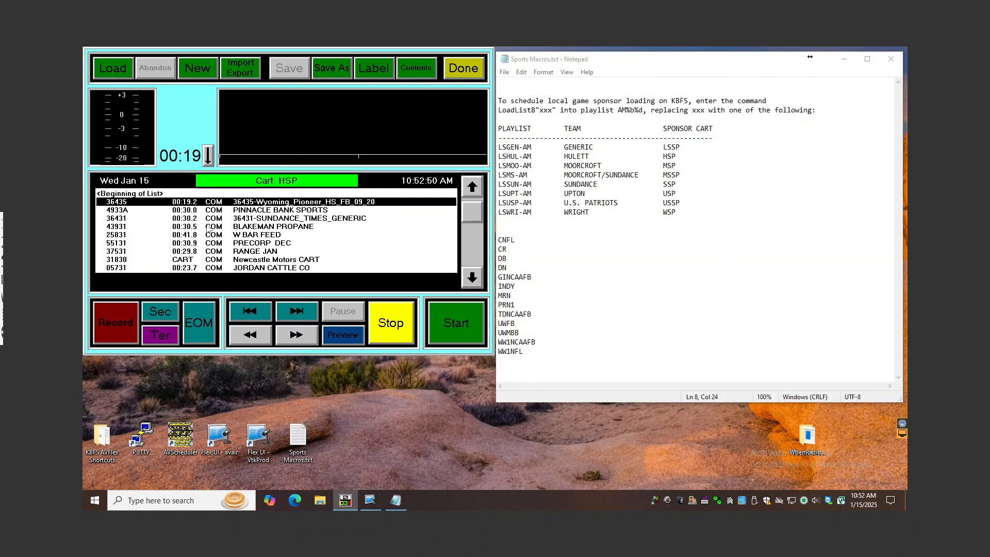
Create a new commercial cut directly below the W BAR FEED line with the offered settings and record a very short take
left_click(201, 235)
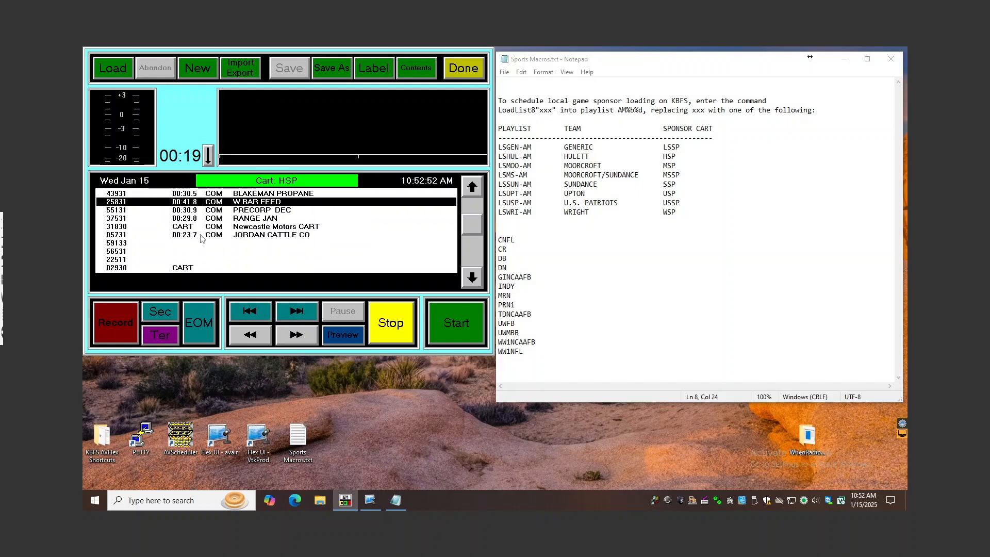
left_click(133, 324)
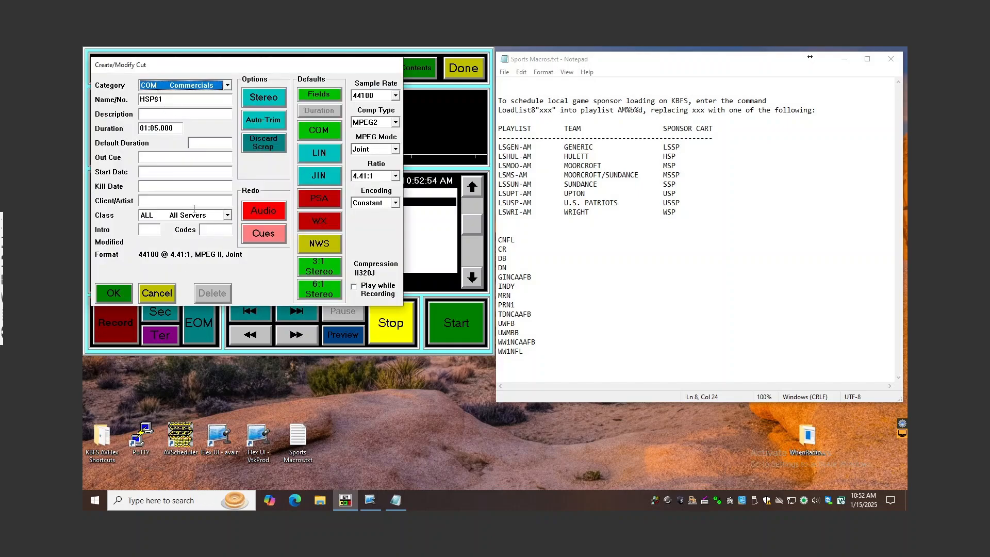
left_click(126, 297)
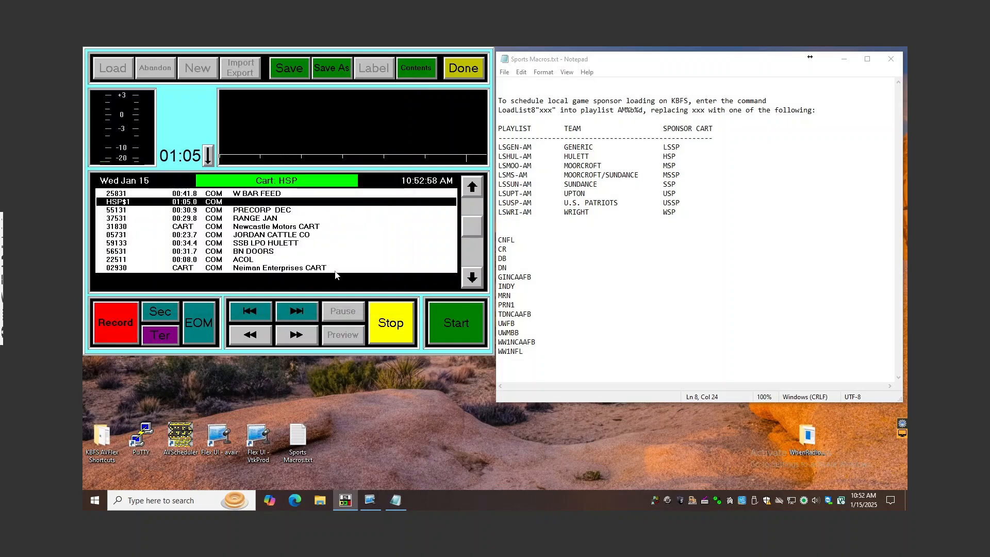
left_click(467, 321)
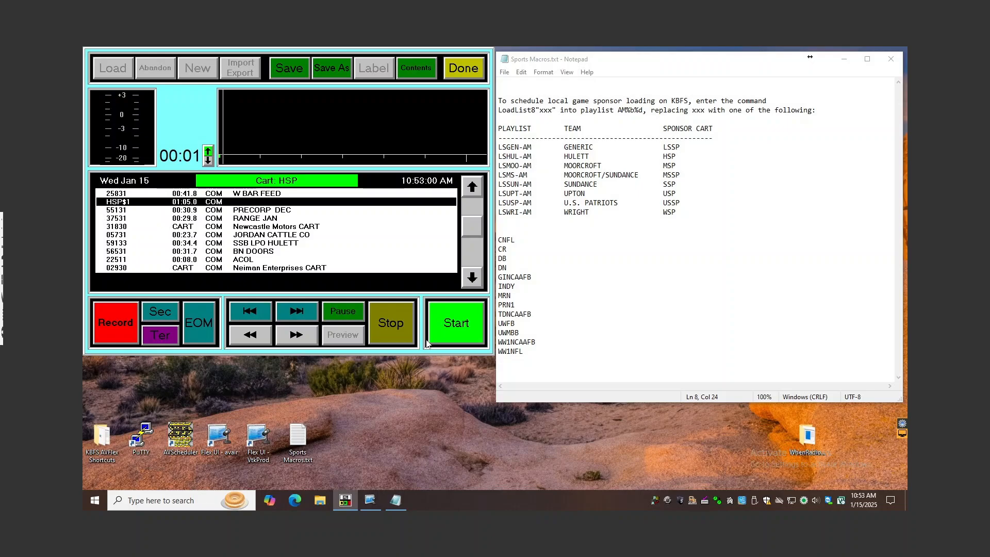
left_click(404, 326)
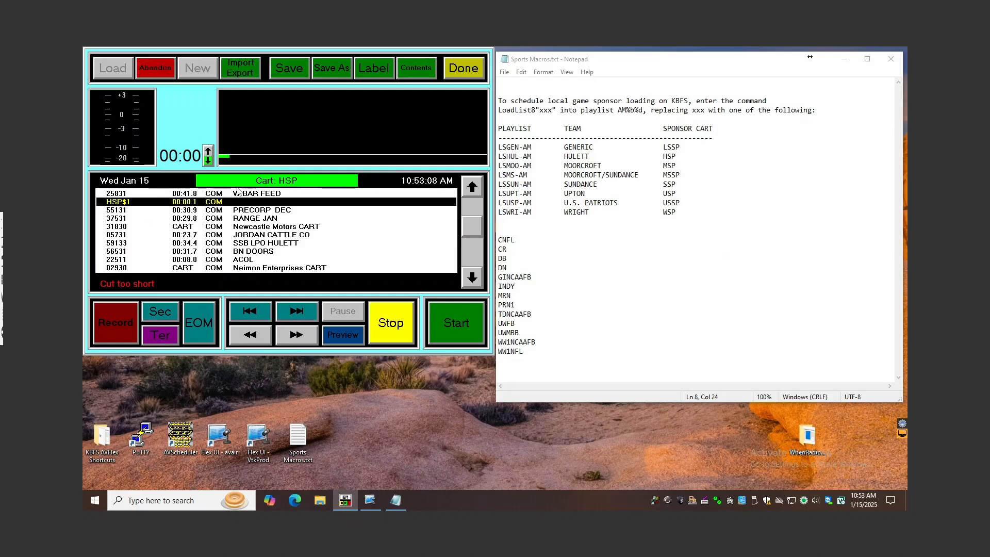
Delete the newly recorded cut below W BAR FEED through its label settings
left_click(374, 68)
left_click(212, 294)
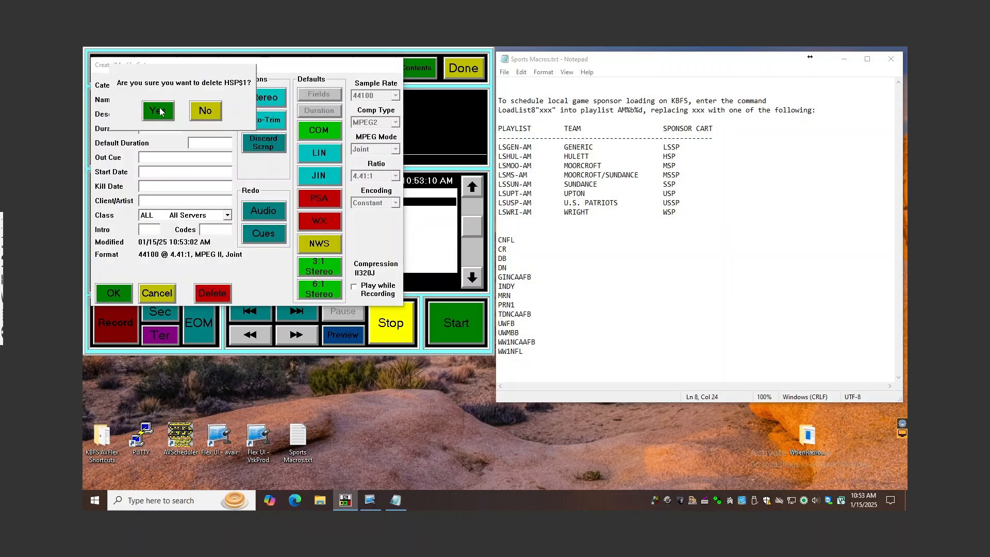
left_click(159, 109)
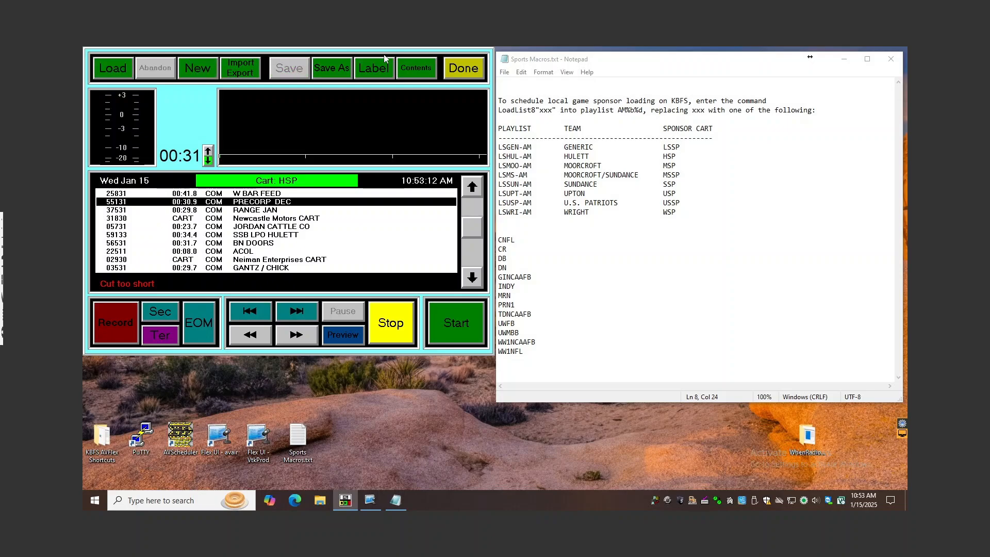
Edit the HSP cart's contents to enable Auto Start on the PRECORP DEC line, and select W BAR FEED above it
left_click(410, 65)
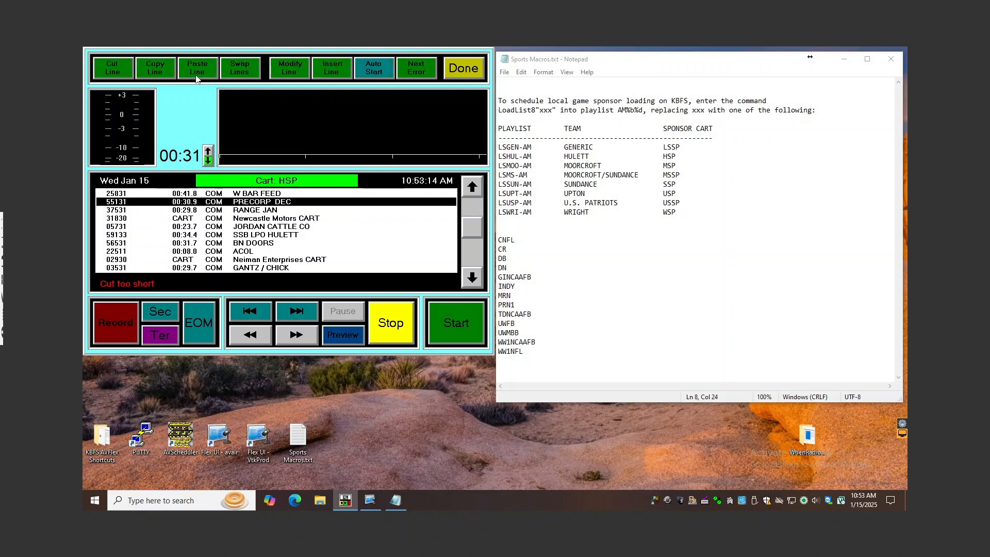
left_click(377, 78)
left_click(249, 194)
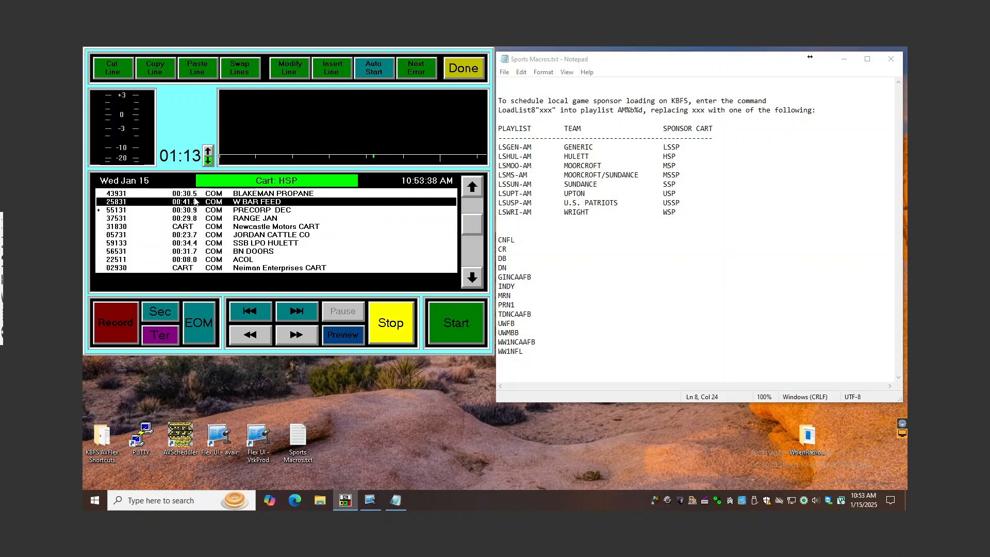
Play the chained W BAR FEED and PRECORP DEC lines, fast-forward into the second spot and stop playback
left_click(441, 317)
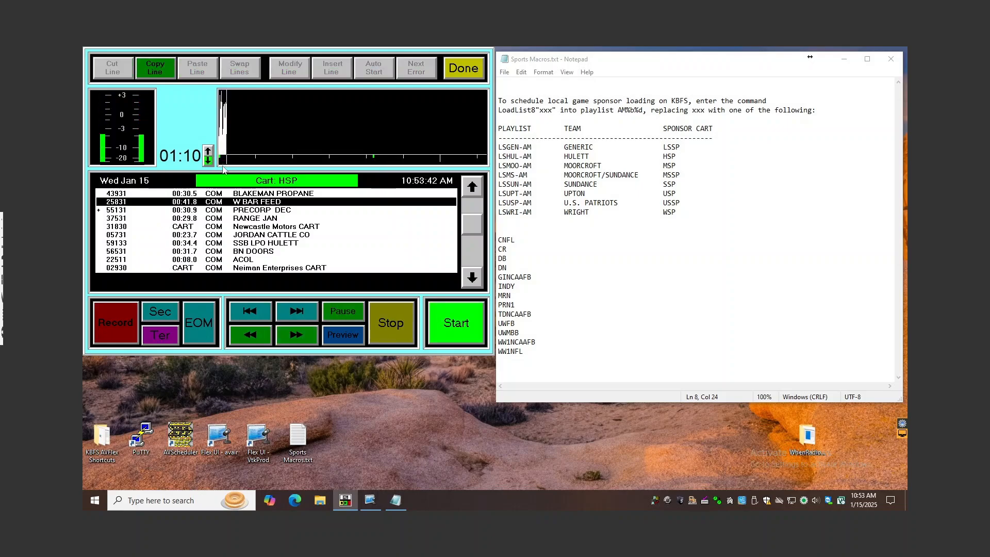
left_click(295, 335)
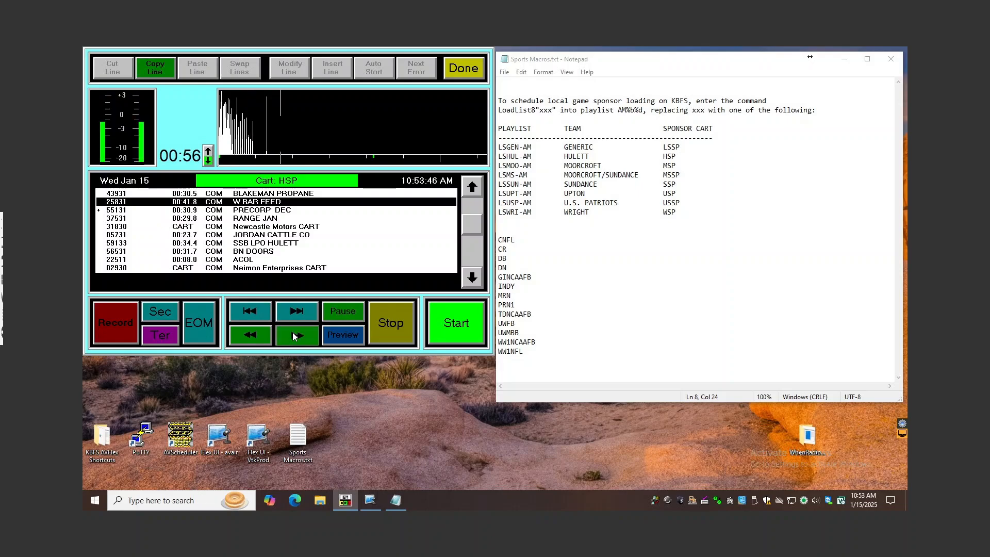
left_click(301, 334)
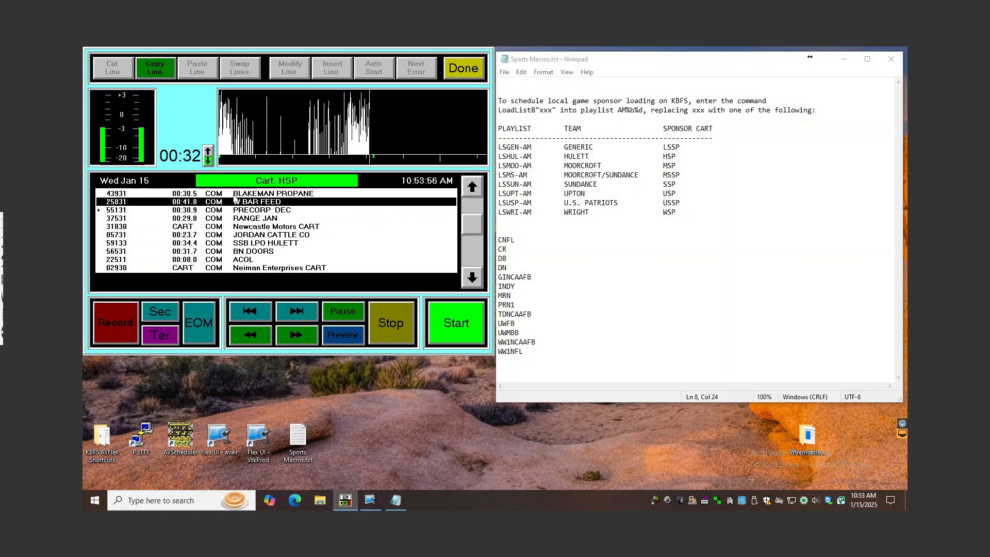
scroll(235, 208, "down", 1)
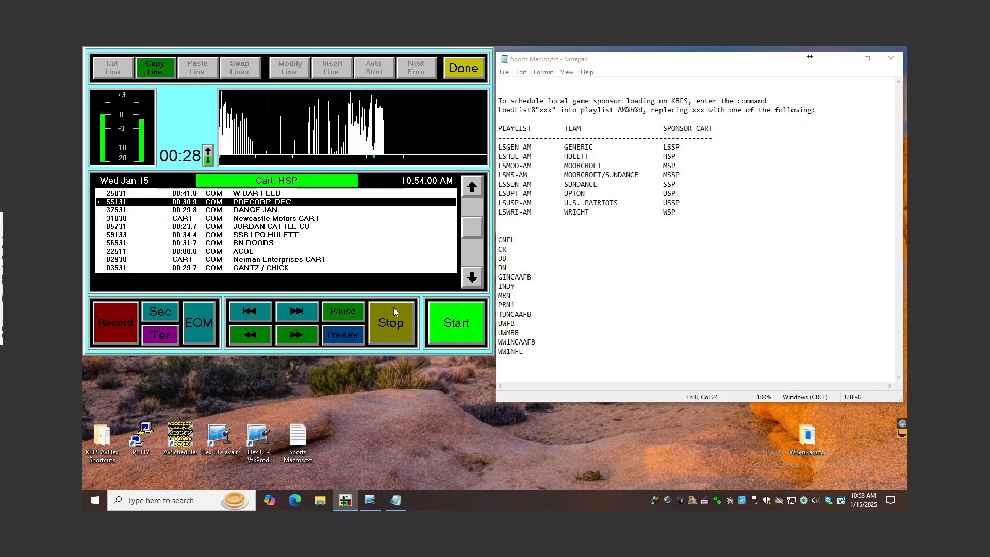
left_click(404, 316)
Enable Auto Start on the RANGE JAN line as well and return to the W BAR FEED line
left_click(270, 219)
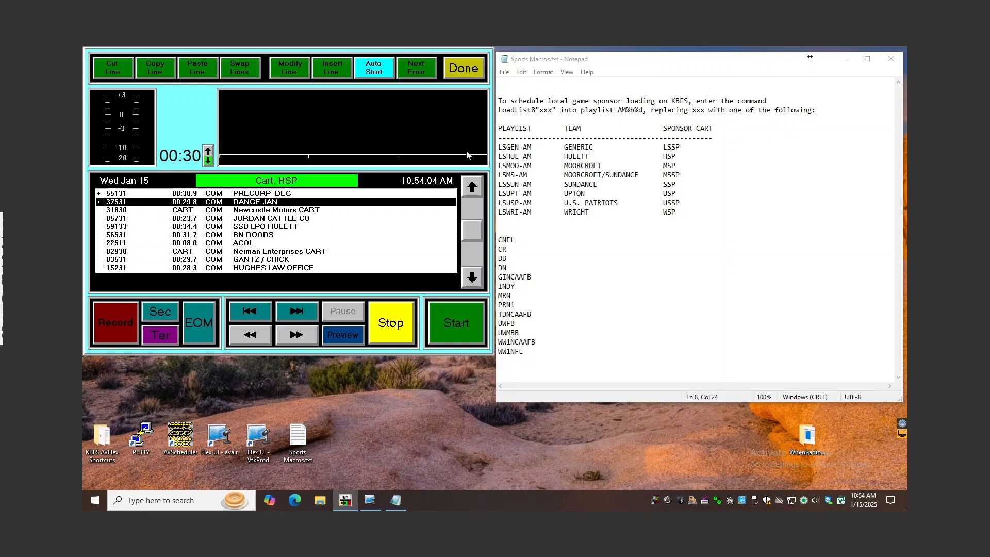
left_click(472, 186)
left_click(473, 186)
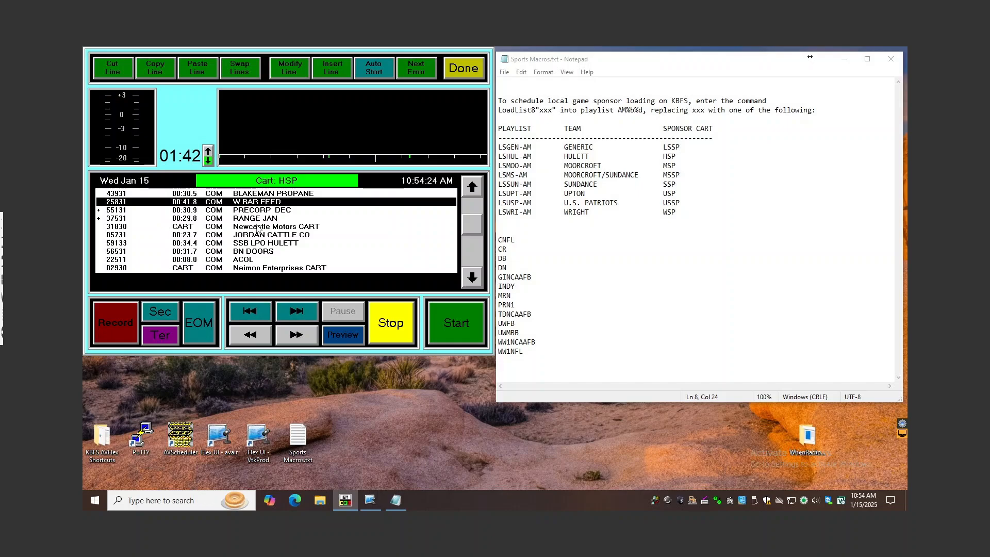
Turn Auto Start off for the RANGE JAN line and for the PRECORP DEC line
left_click(107, 219)
left_click(370, 75)
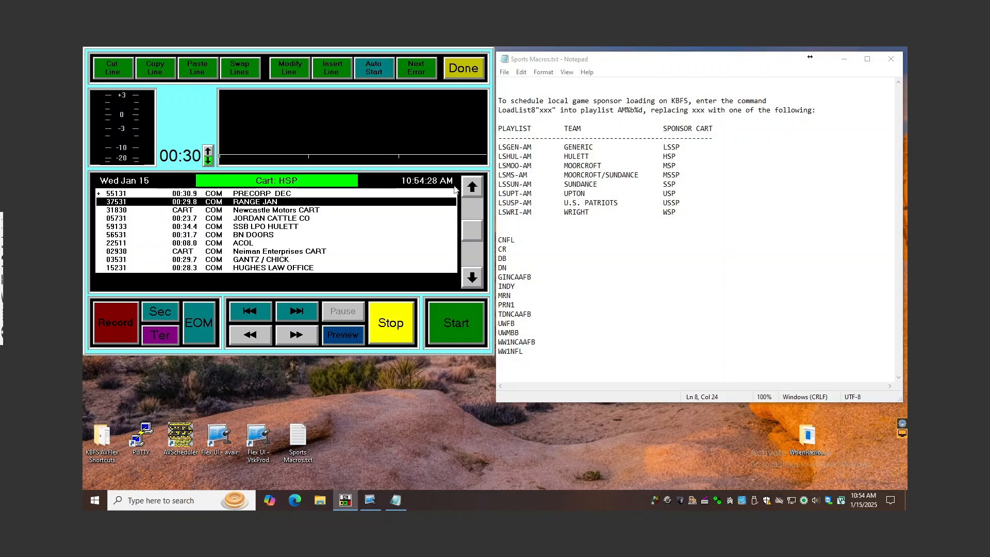
left_click(471, 183)
left_click(471, 183)
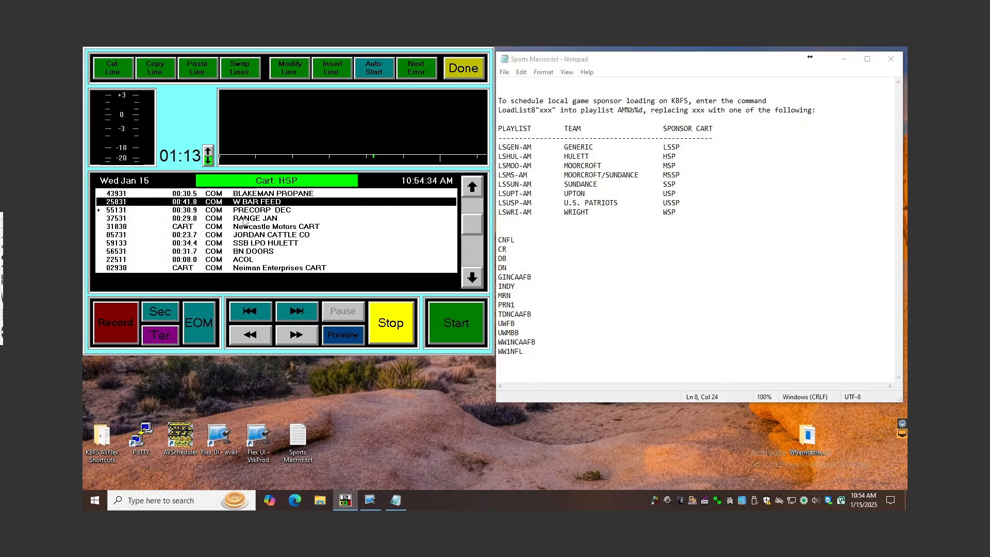
left_click(374, 71)
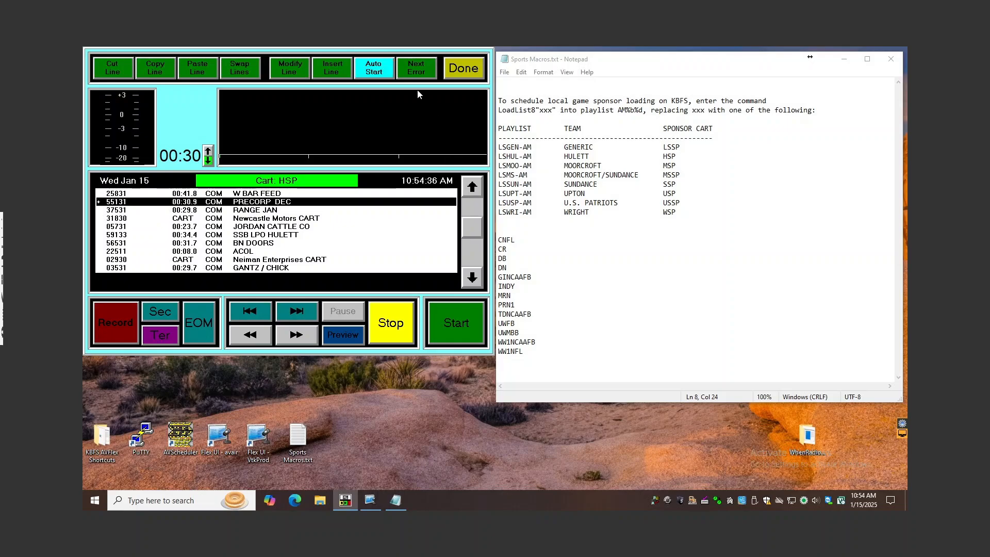
left_click(378, 72)
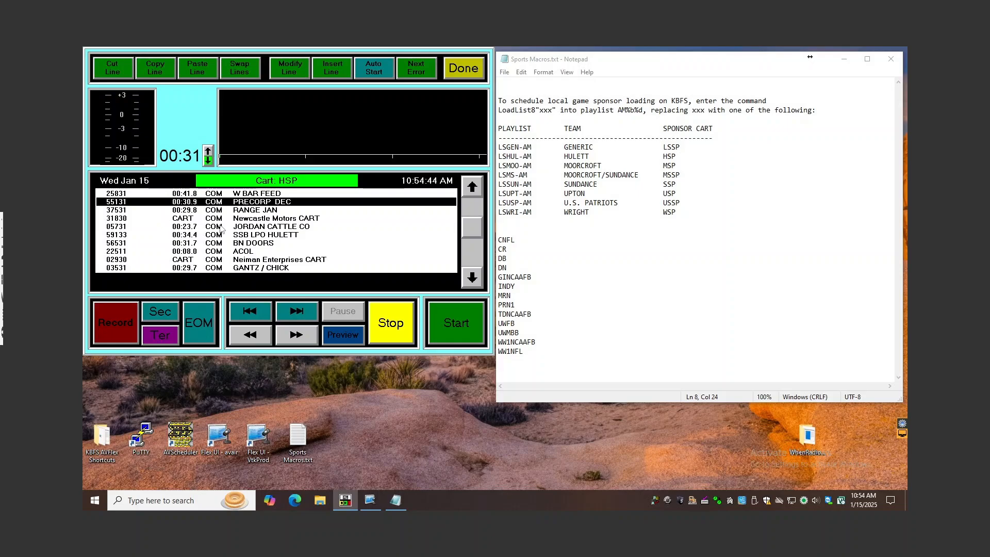
left_click(478, 282)
left_click(478, 282)
left_click(479, 282)
left_click(478, 282)
left_click(479, 282)
left_click(478, 282)
left_click(482, 190)
left_click(482, 189)
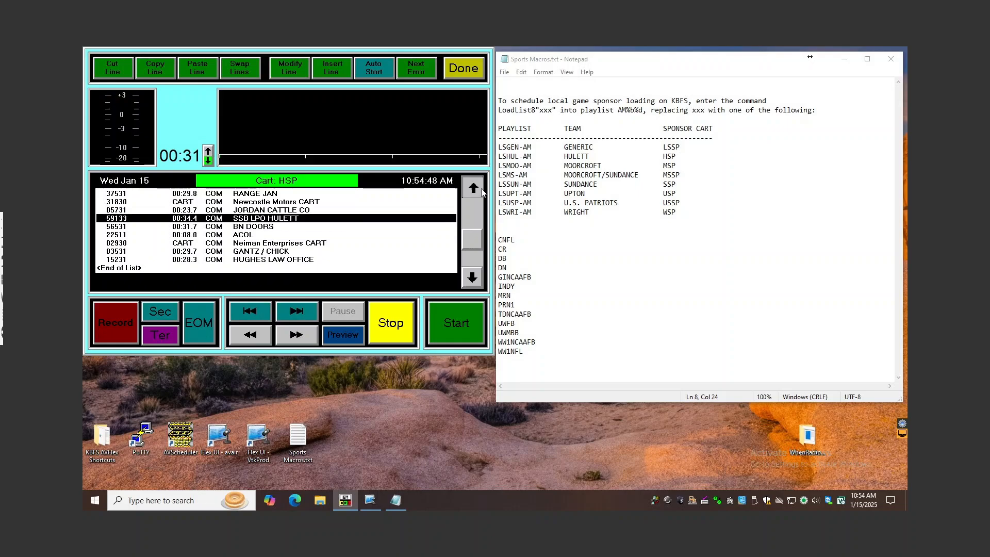
Load the DBFORMAT playlist and look through its Denver Broncos local break log by quarter to the end
left_click(481, 189)
left_click(482, 189)
left_click(482, 188)
left_click(482, 188)
left_click(482, 188)
left_click(482, 189)
left_click(482, 188)
left_click(482, 188)
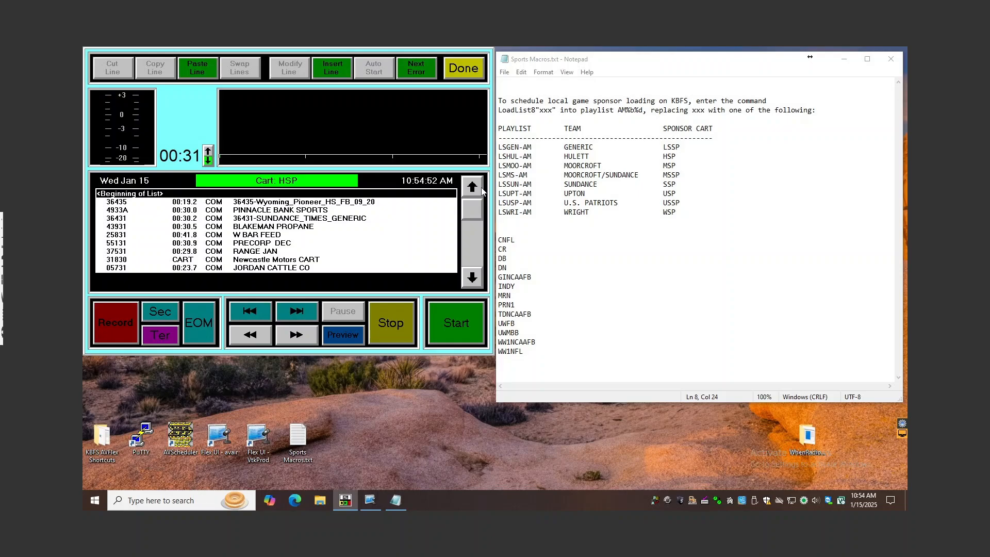
key("ctrl+l")
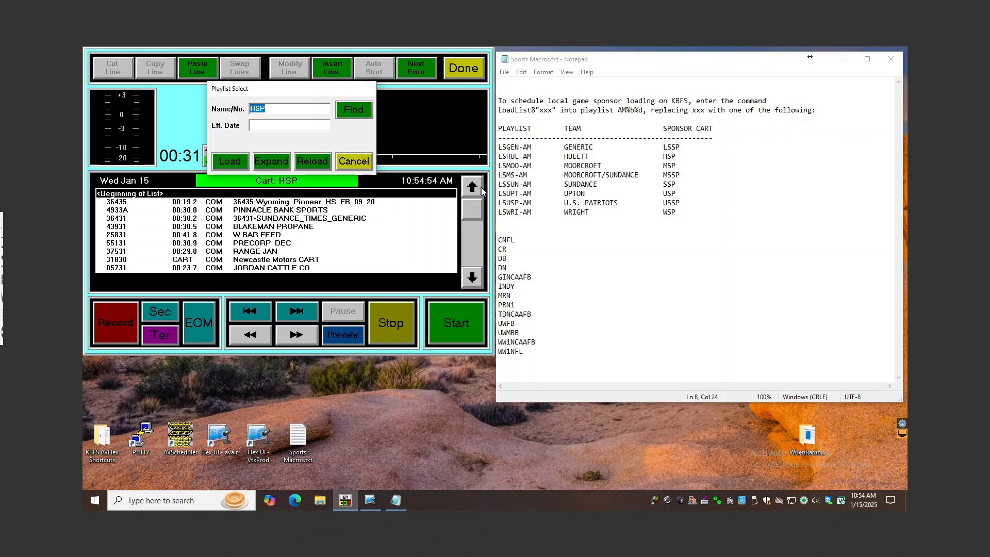
type("DBFORMAT")
key("Return")
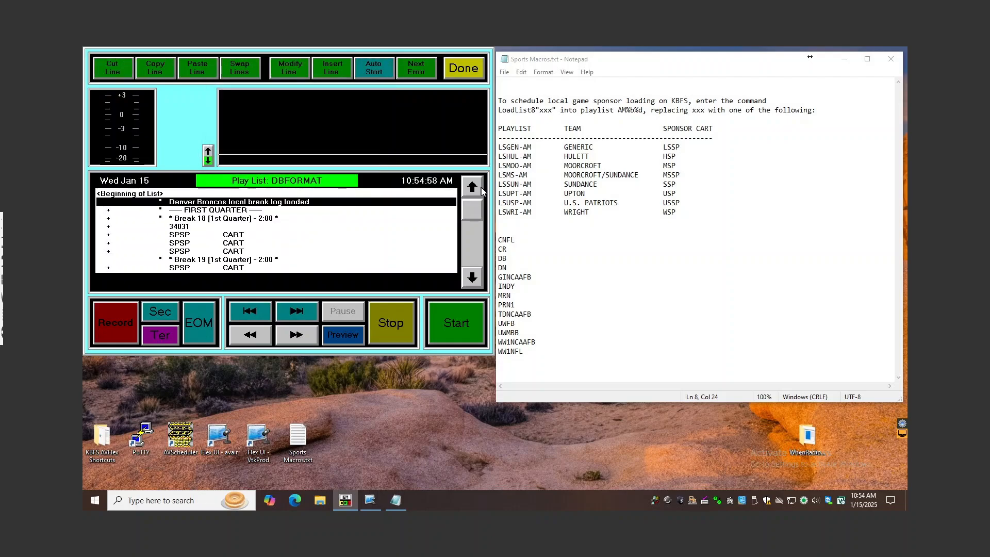
left_click(475, 259)
left_click(474, 258)
left_click(475, 258)
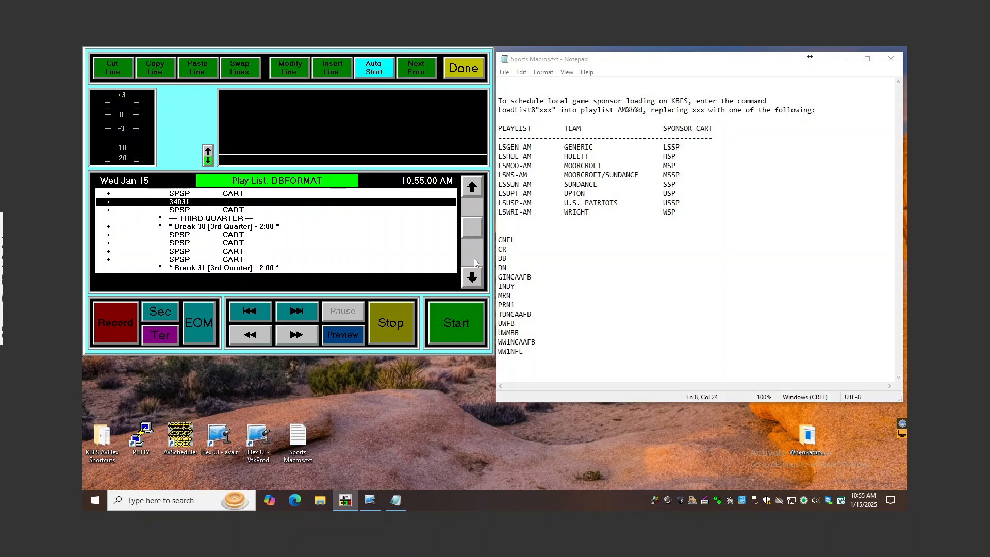
left_click(474, 259)
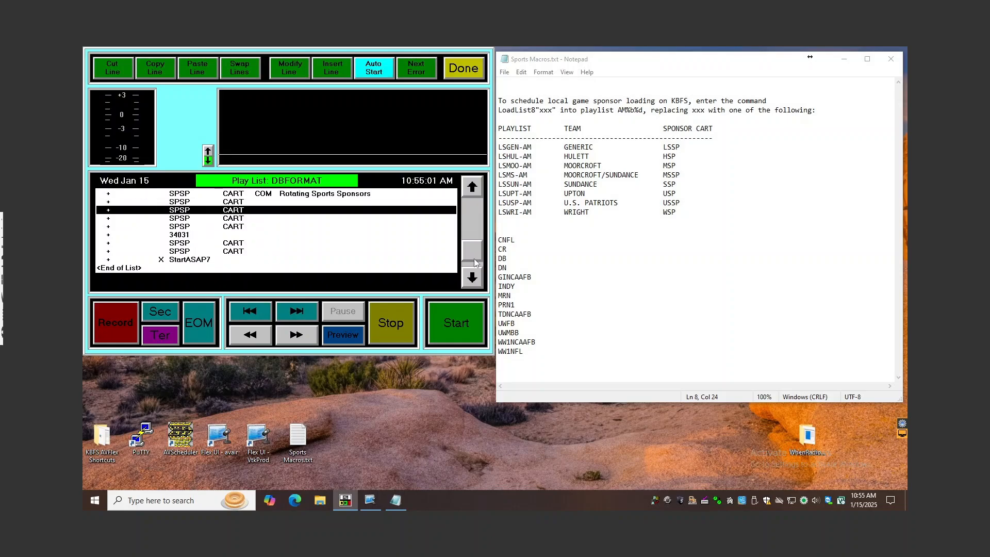
left_click(478, 219)
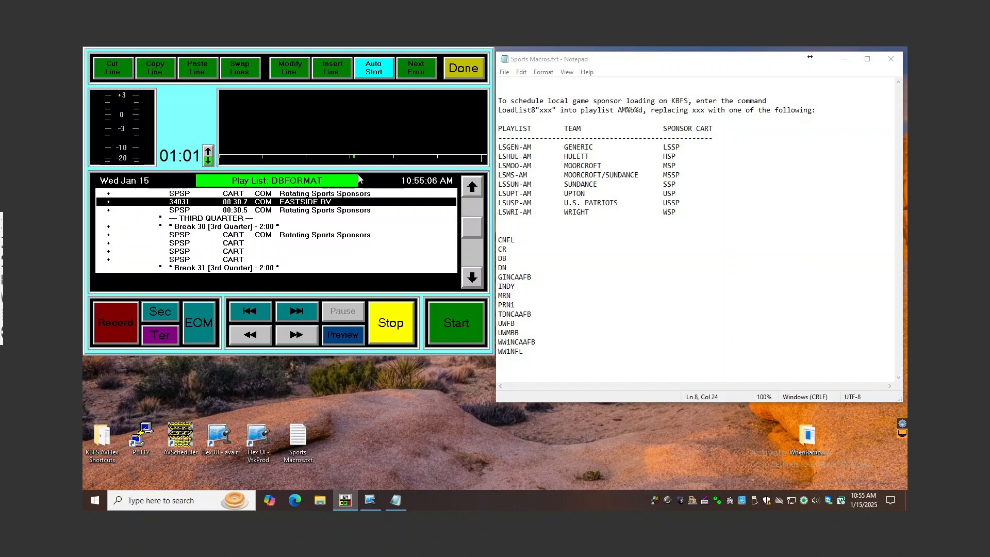
Load the HSP cart again in place of the DBFORMAT playlist
right_click(308, 237)
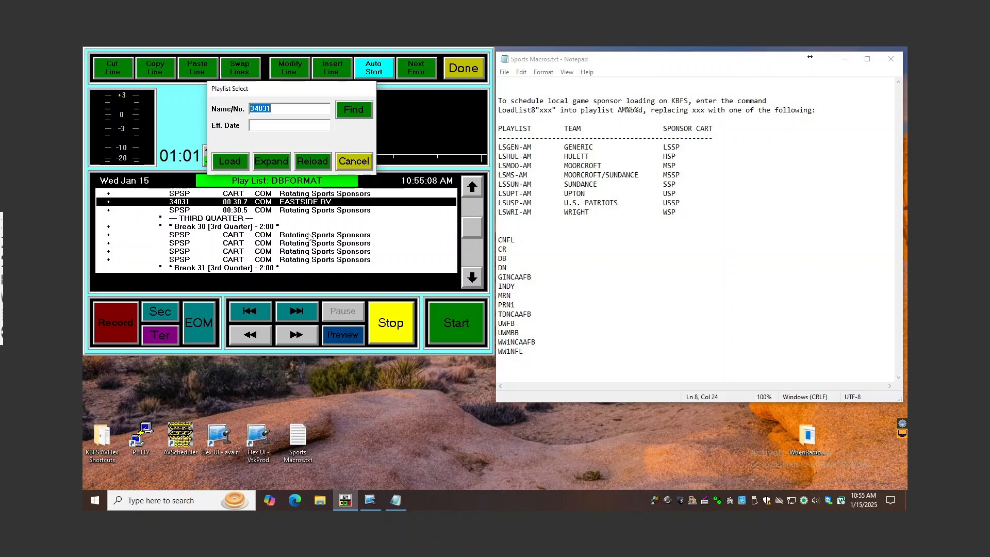
type("HSP")
left_click(276, 166)
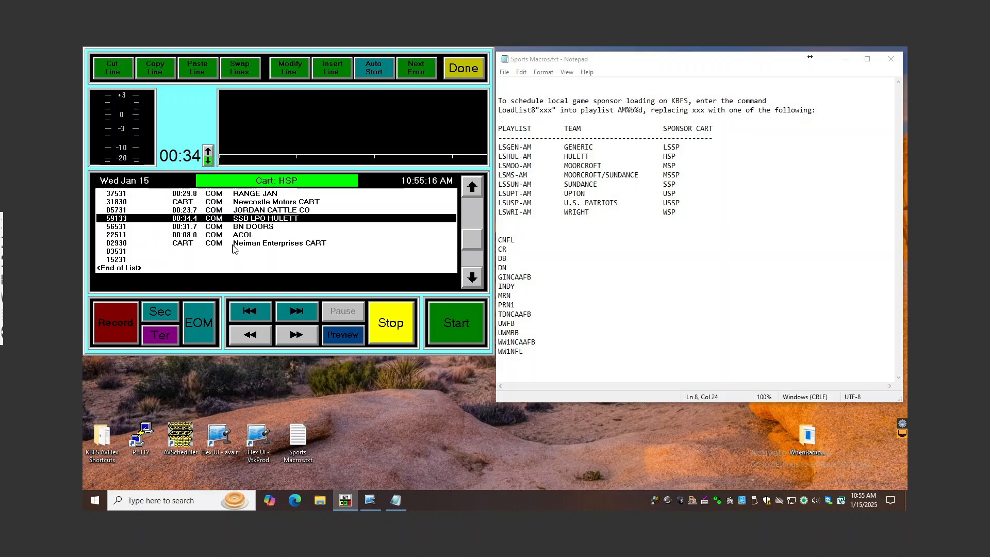
Set the kill date of the SSB LPO HULETT cut (59133) to 01/14/25
key("Return")
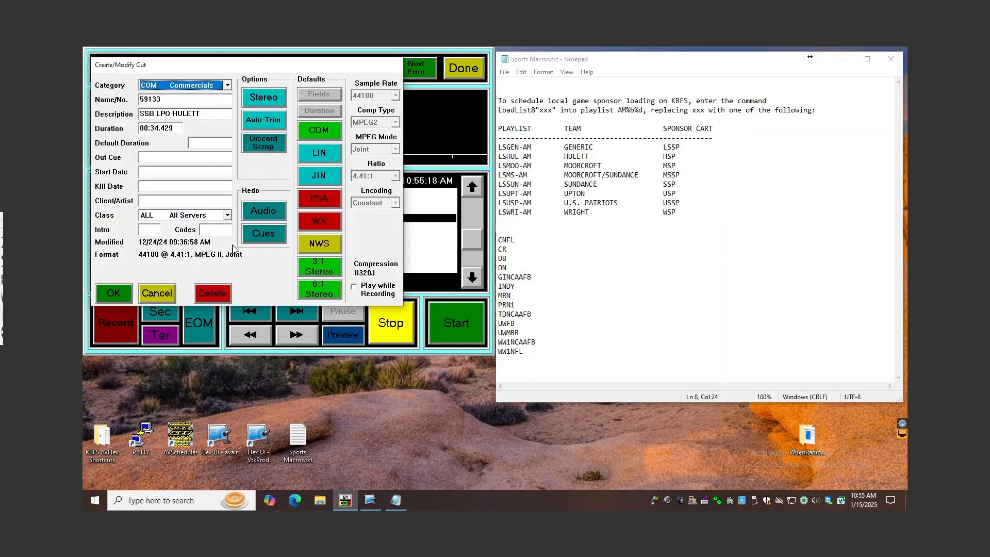
left_click(162, 294)
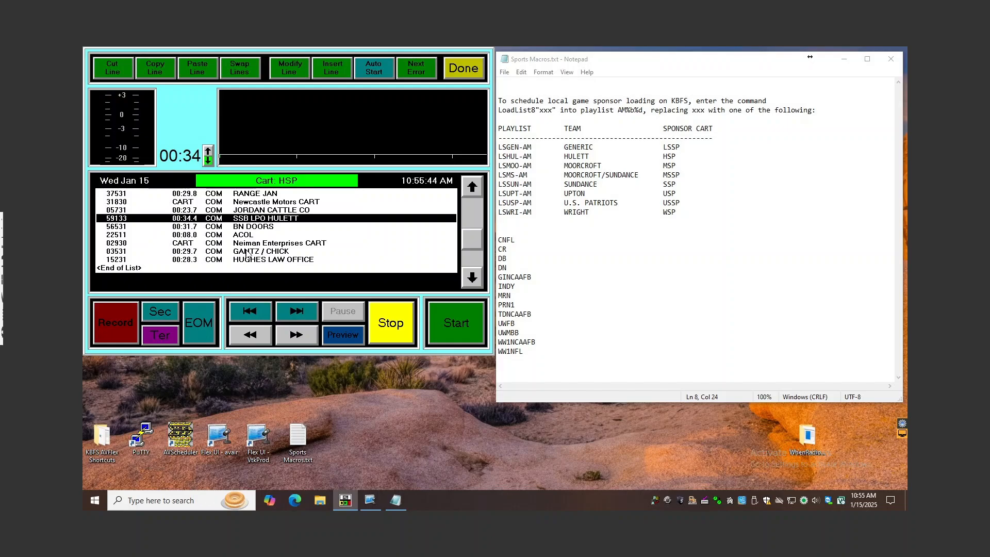
key("Return")
left_click(172, 187)
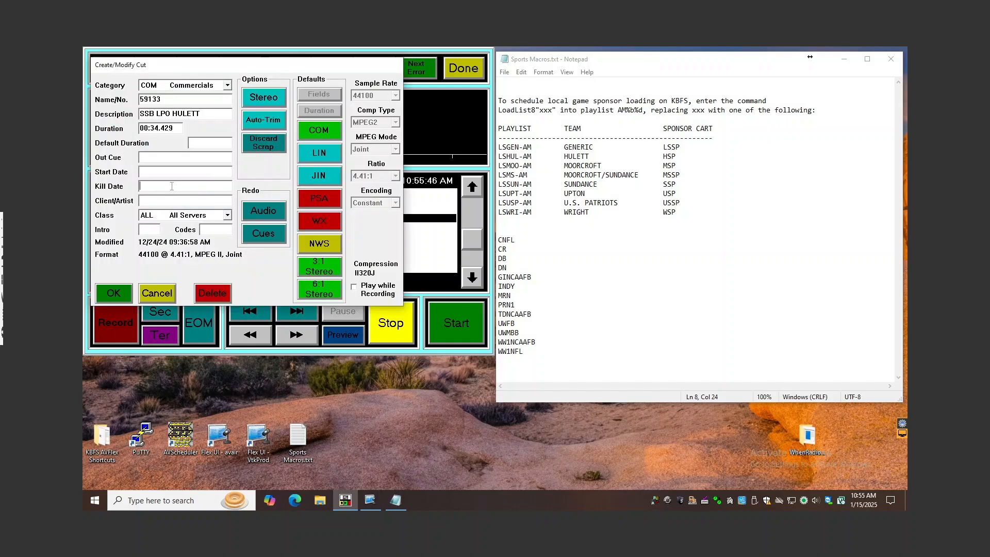
type("1/14/25")
key("Return")
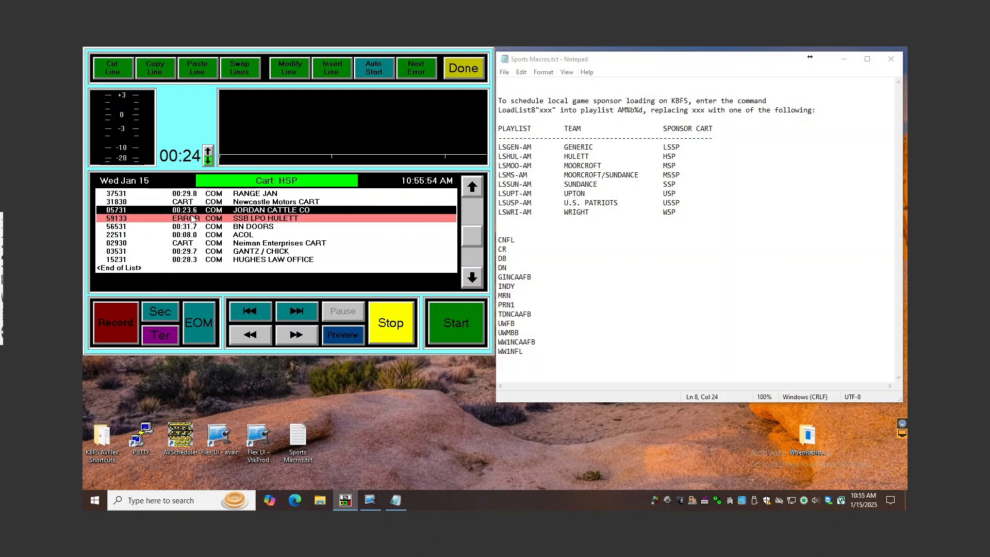
Run the next-error search from the first HSP line, check why the found spot is flagged, and repeat the search from the beginning
left_click(476, 206)
left_click(279, 204)
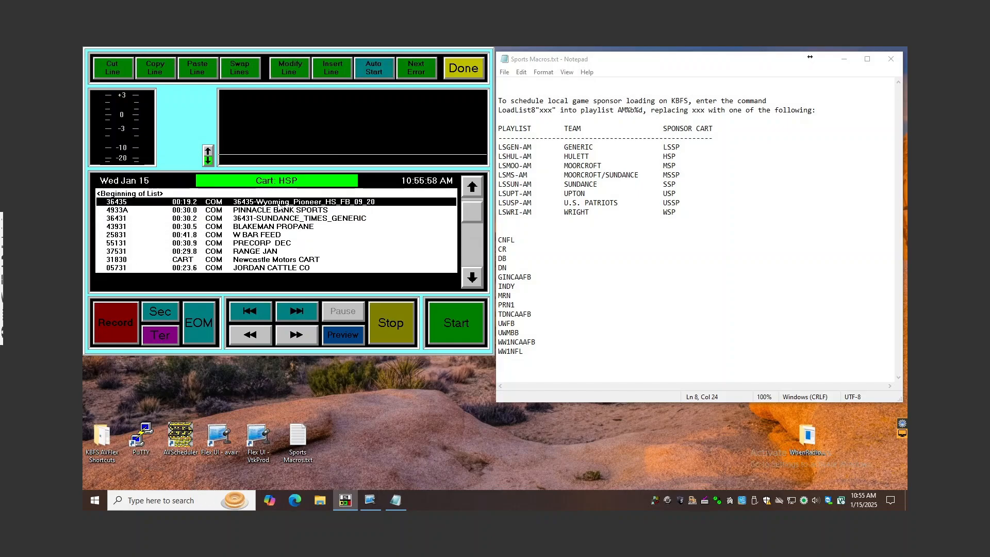
left_click(423, 69)
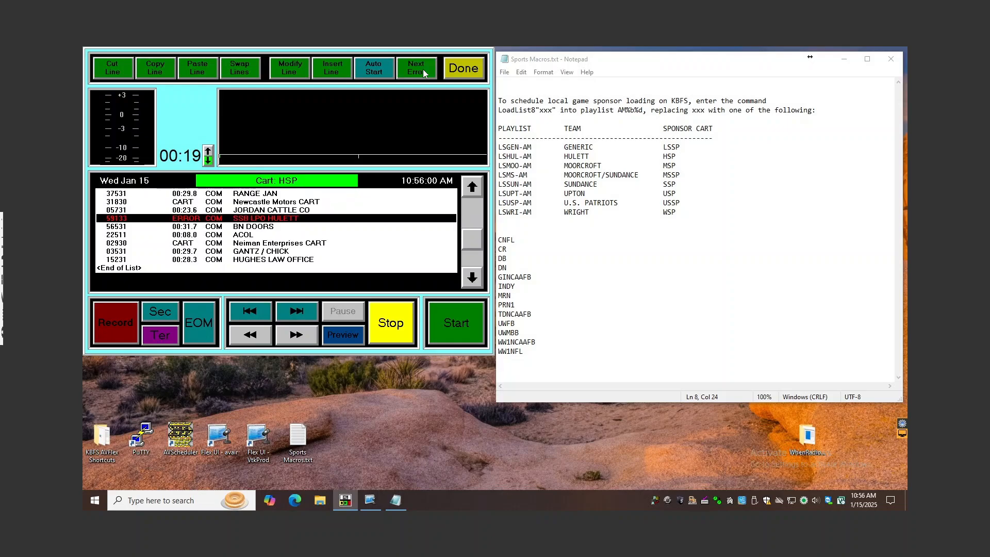
left_click(267, 223)
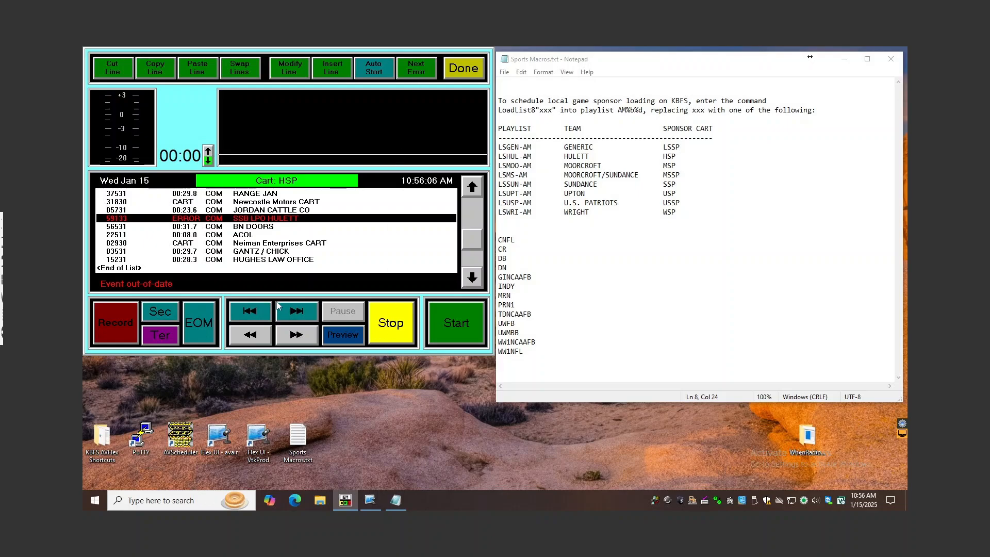
left_click(471, 207)
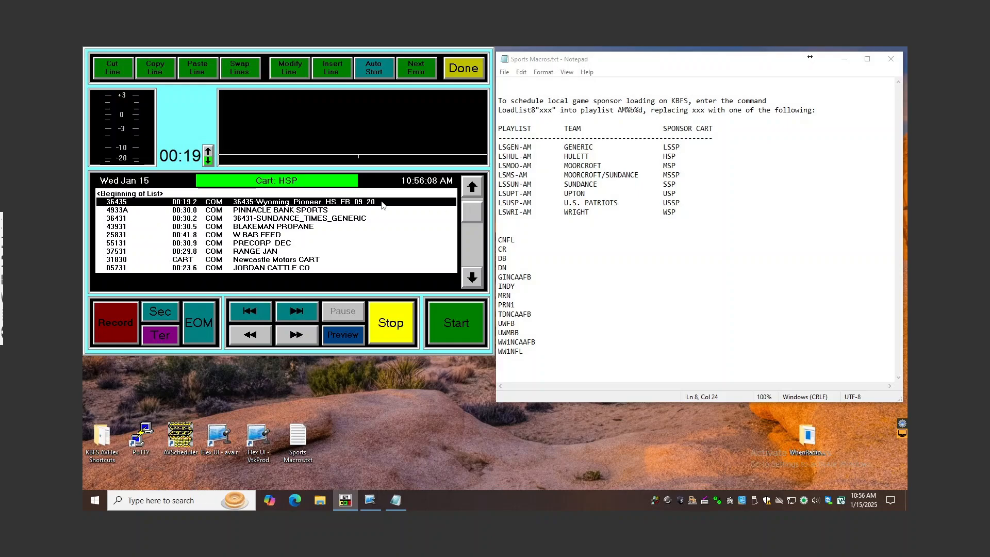
left_click(416, 70)
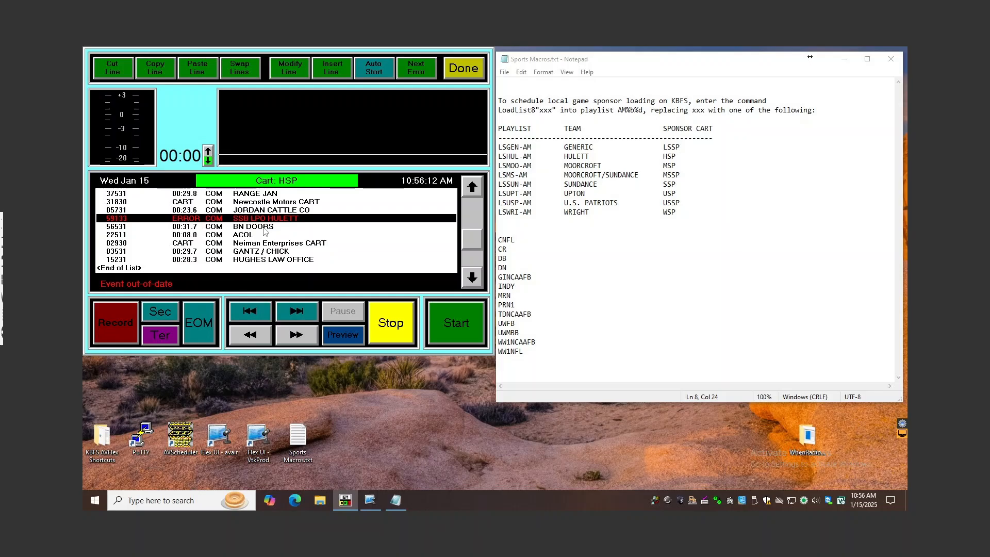
Clear the kill date of the SSB LPO HULETT cut and save the cut's properties
right_click(191, 221)
left_click_drag(183, 186, 125, 189)
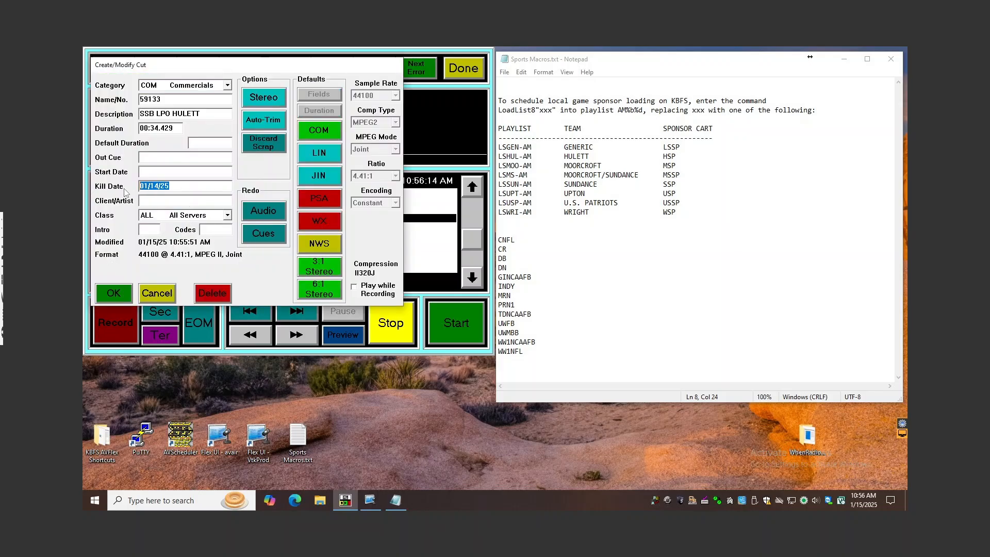
key("Delete")
left_click(129, 296)
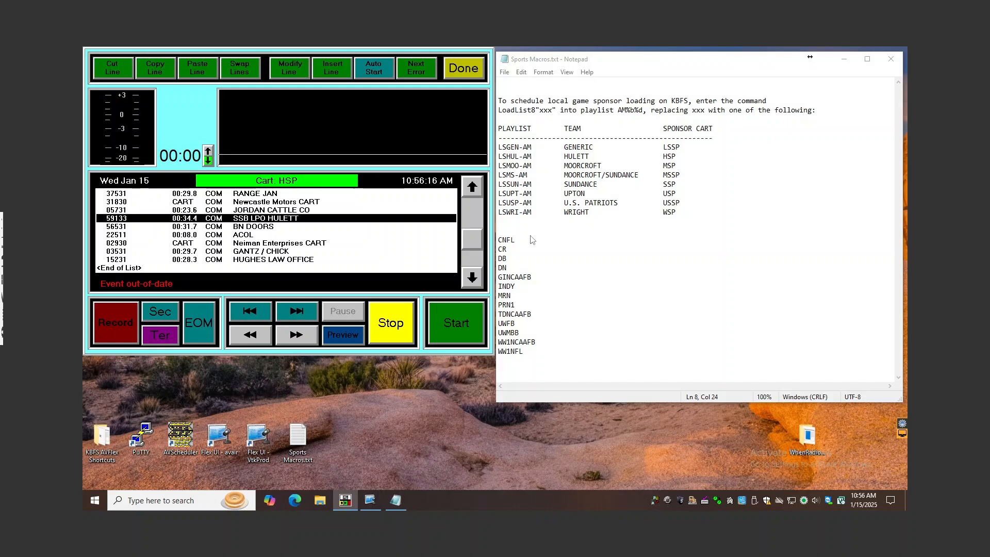
Search the HSP cart for further errors from its first line and look over the remaining spots
left_click(469, 201)
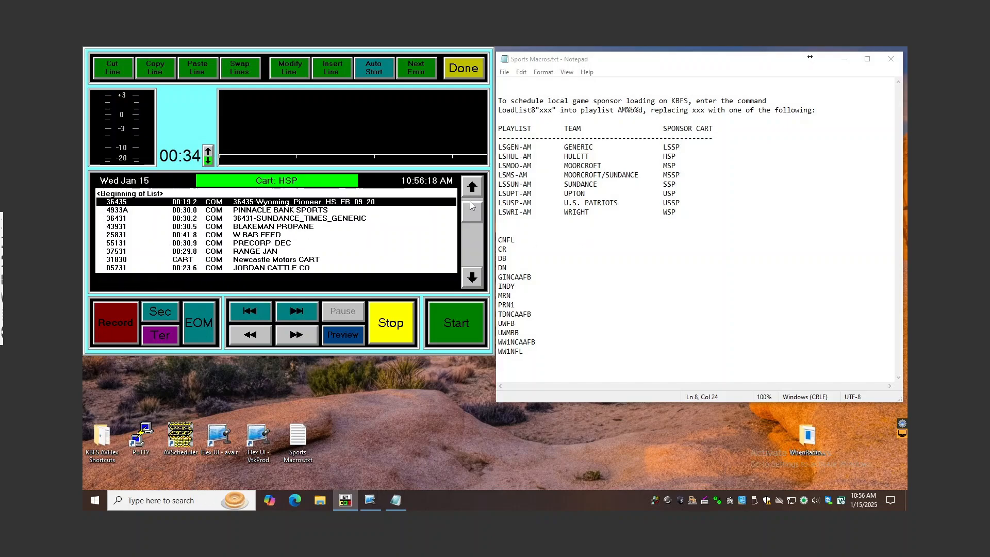
left_click(416, 71)
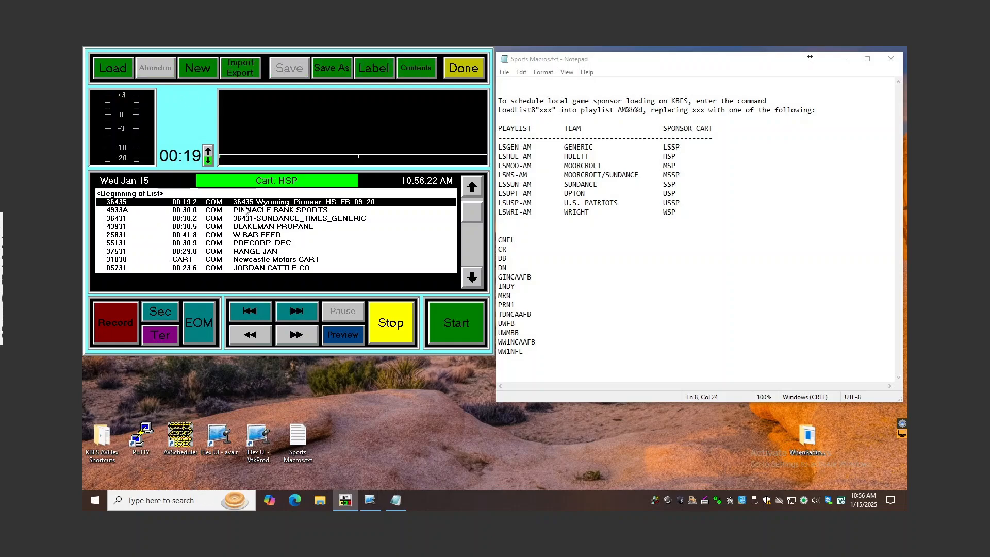
left_click(473, 246)
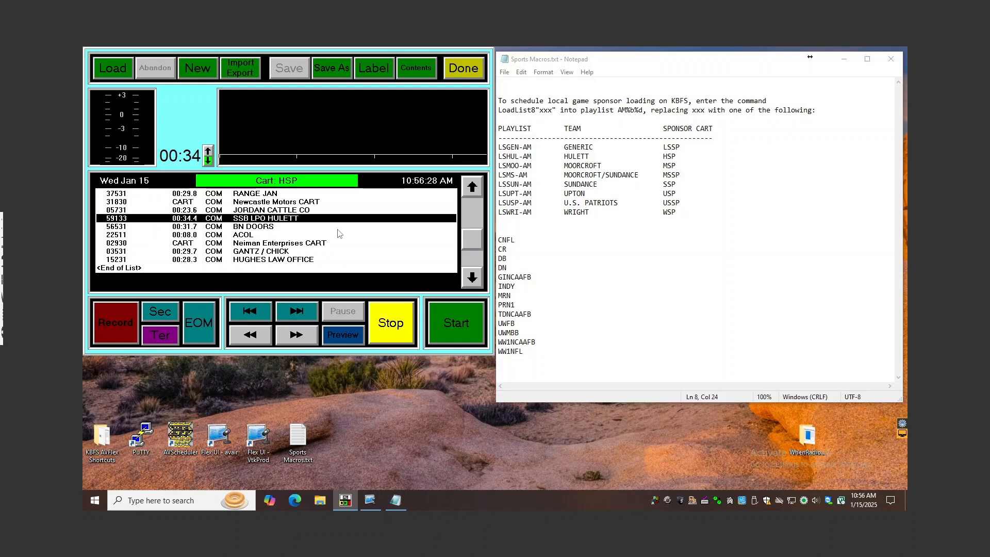
Clear the HSP cart from the player to leave an empty playlist, and exit the remote session's full-screen view
key("ctrl+l")
left_click(340, 155)
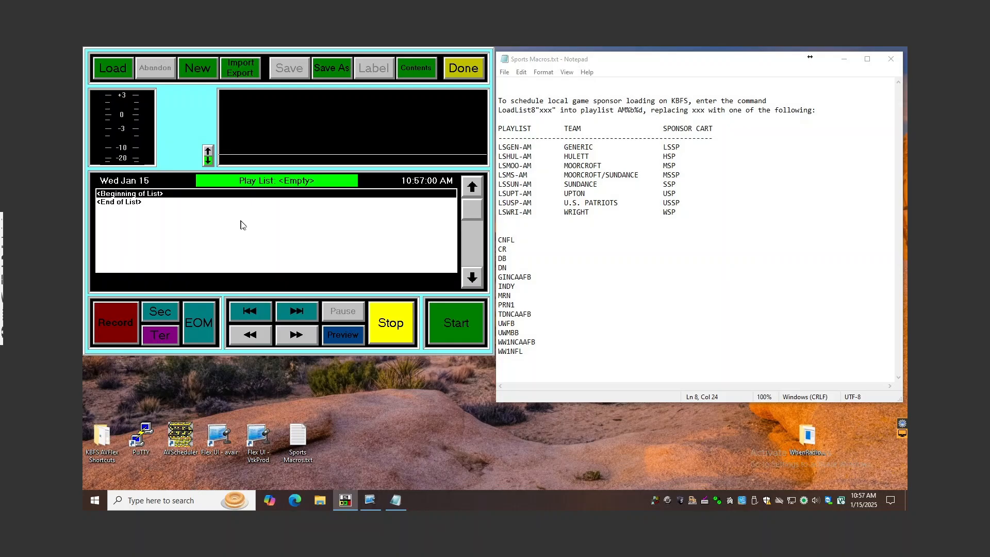
key("Escape")
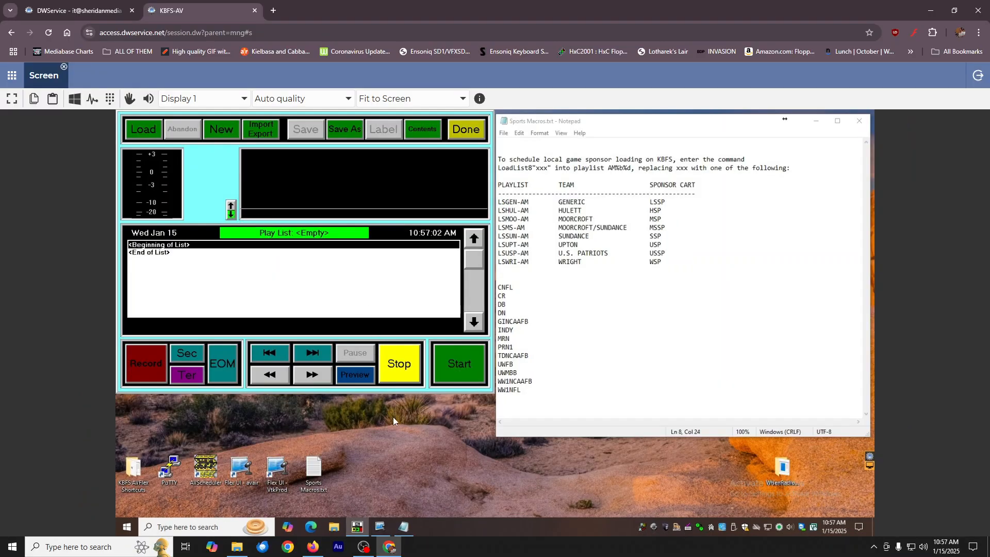